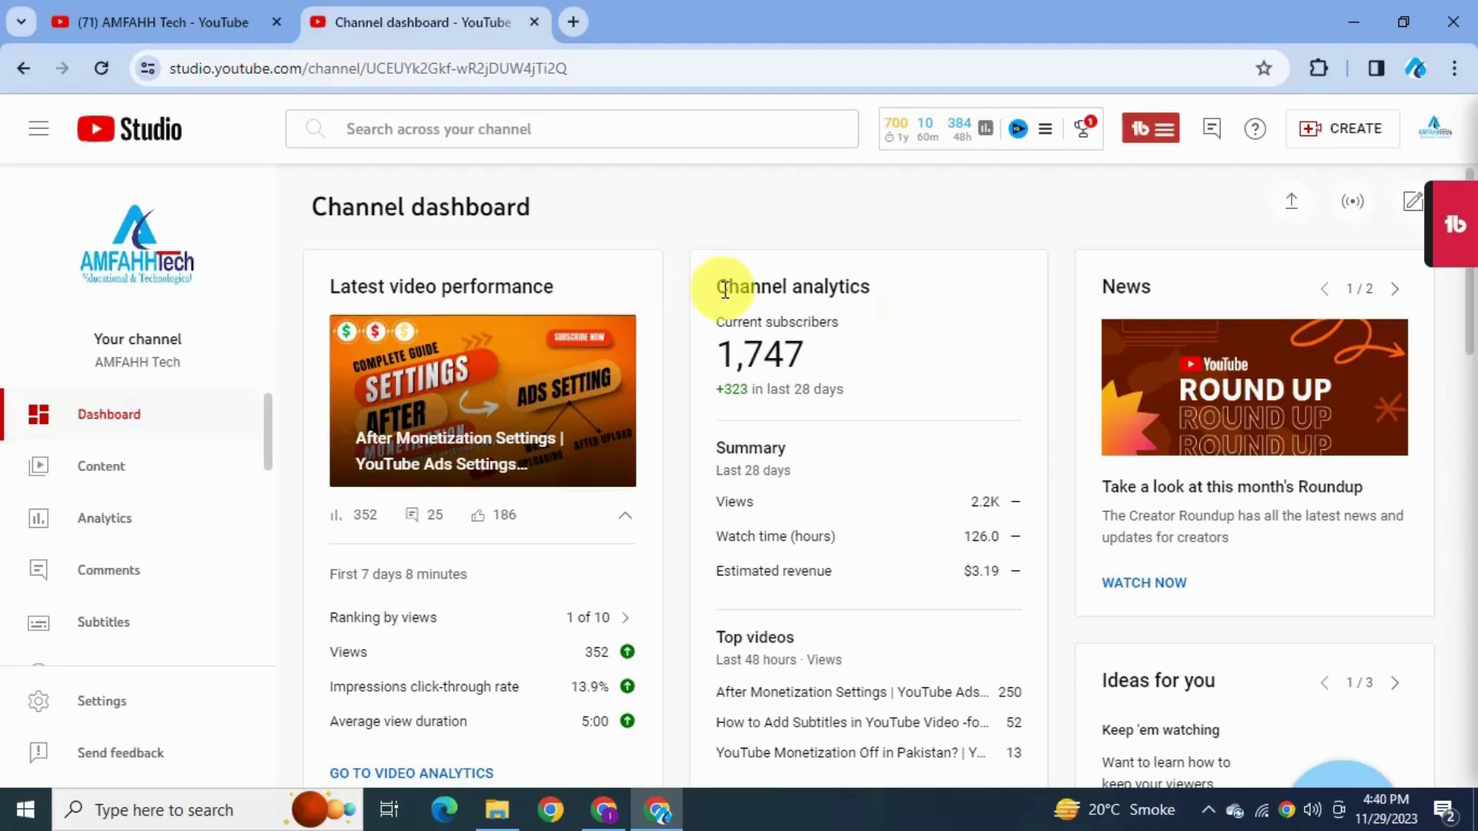
# - Highlight the Channel analytics heading and 'Estimated', then open the Analytics overview
pyautogui.moveTo(720, 286); pyautogui.dragTo(899, 291)
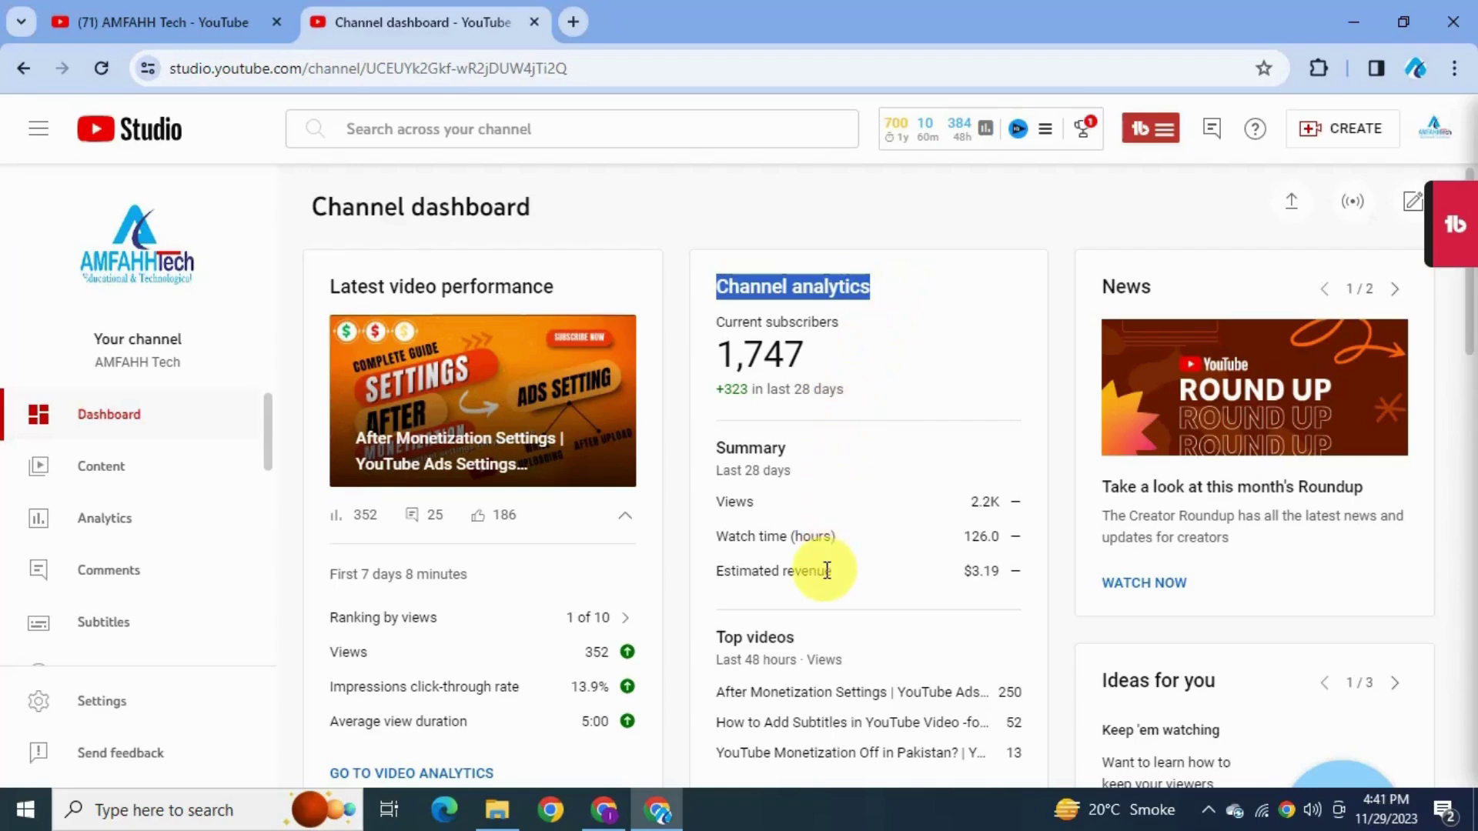
pyautogui.doubleClick(746, 570)
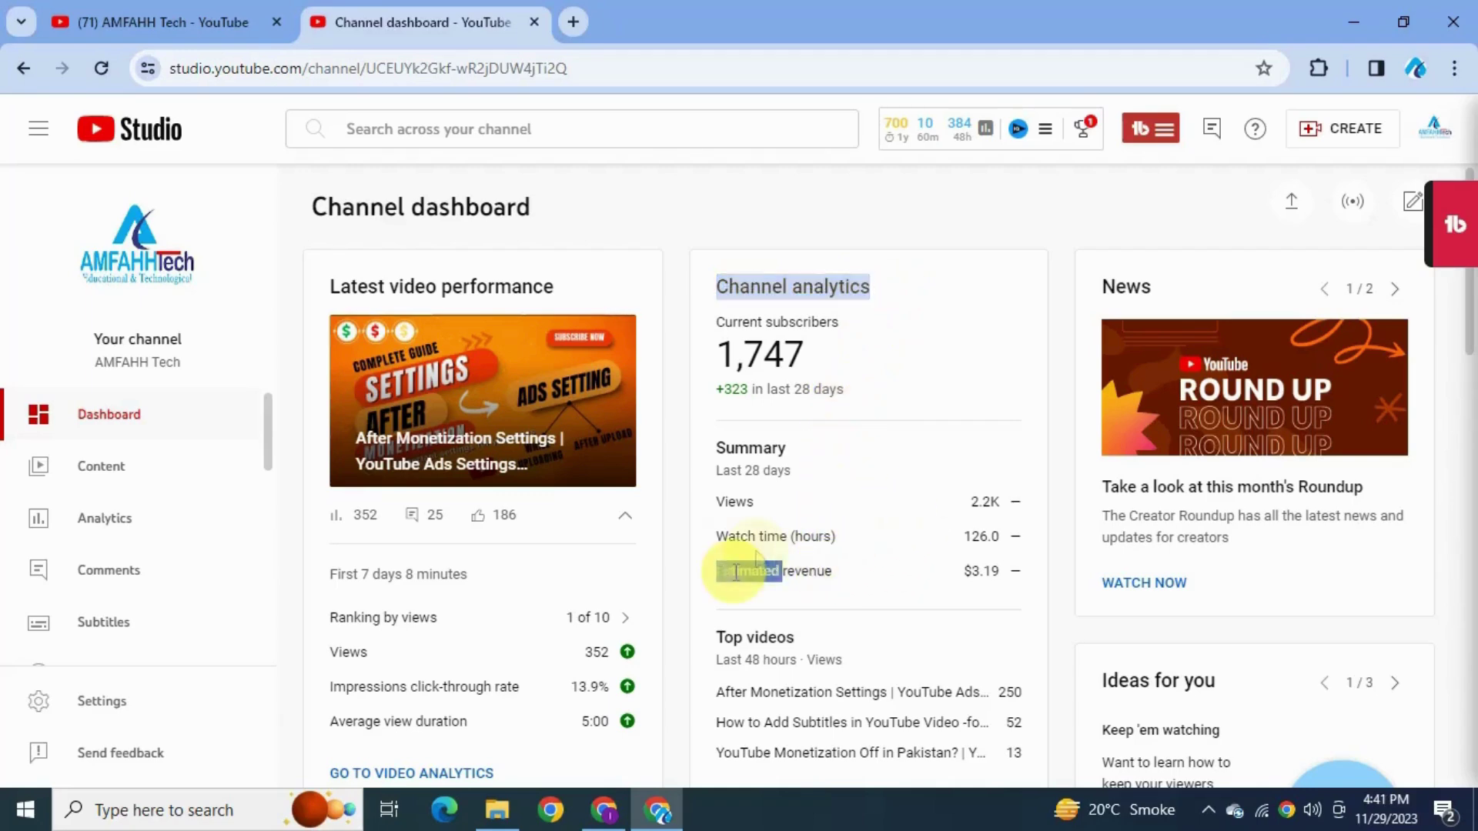
pyautogui.click(101, 523)
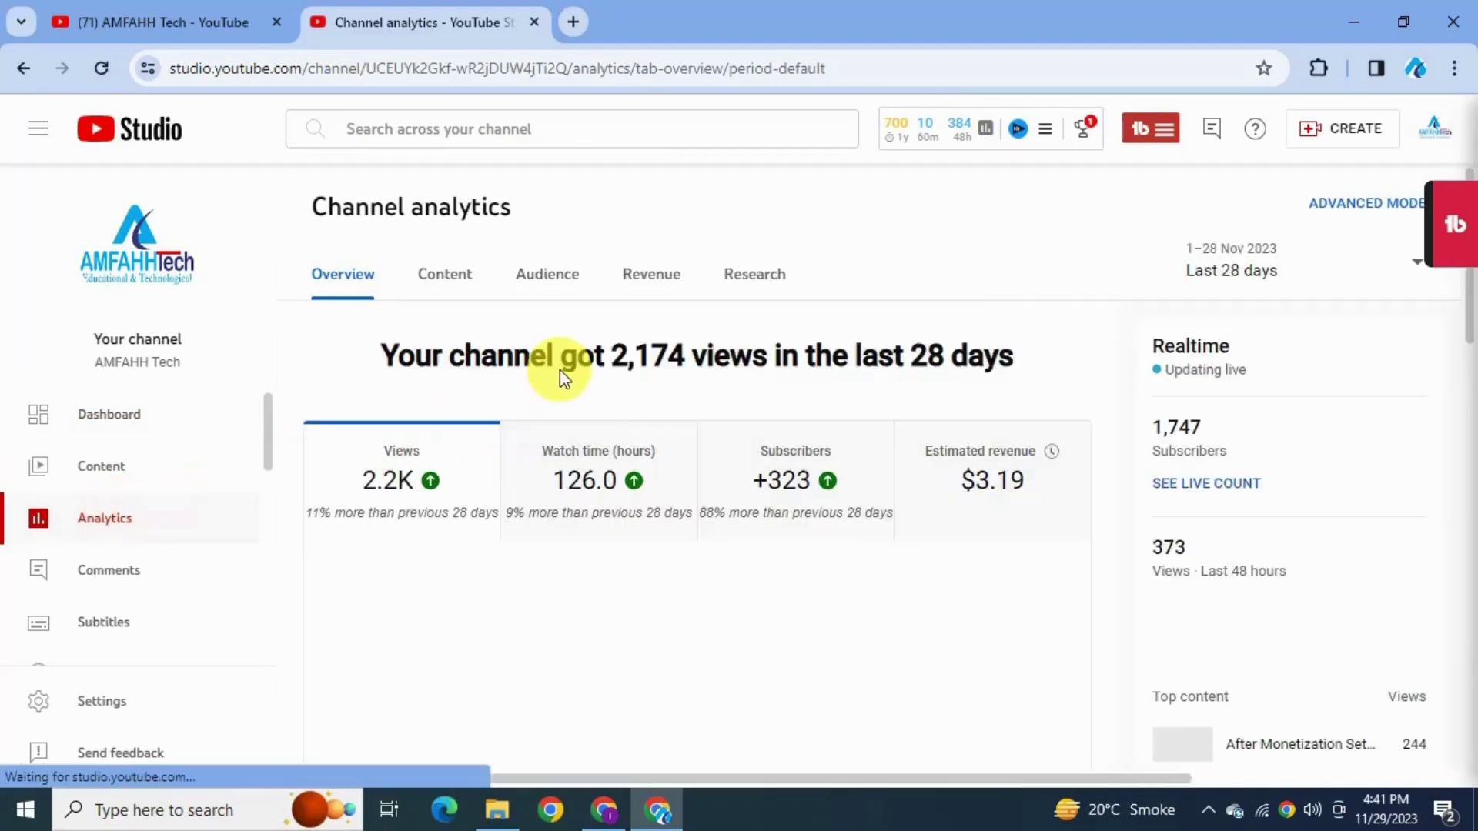
pyautogui.scroll(-1, 561, 369)
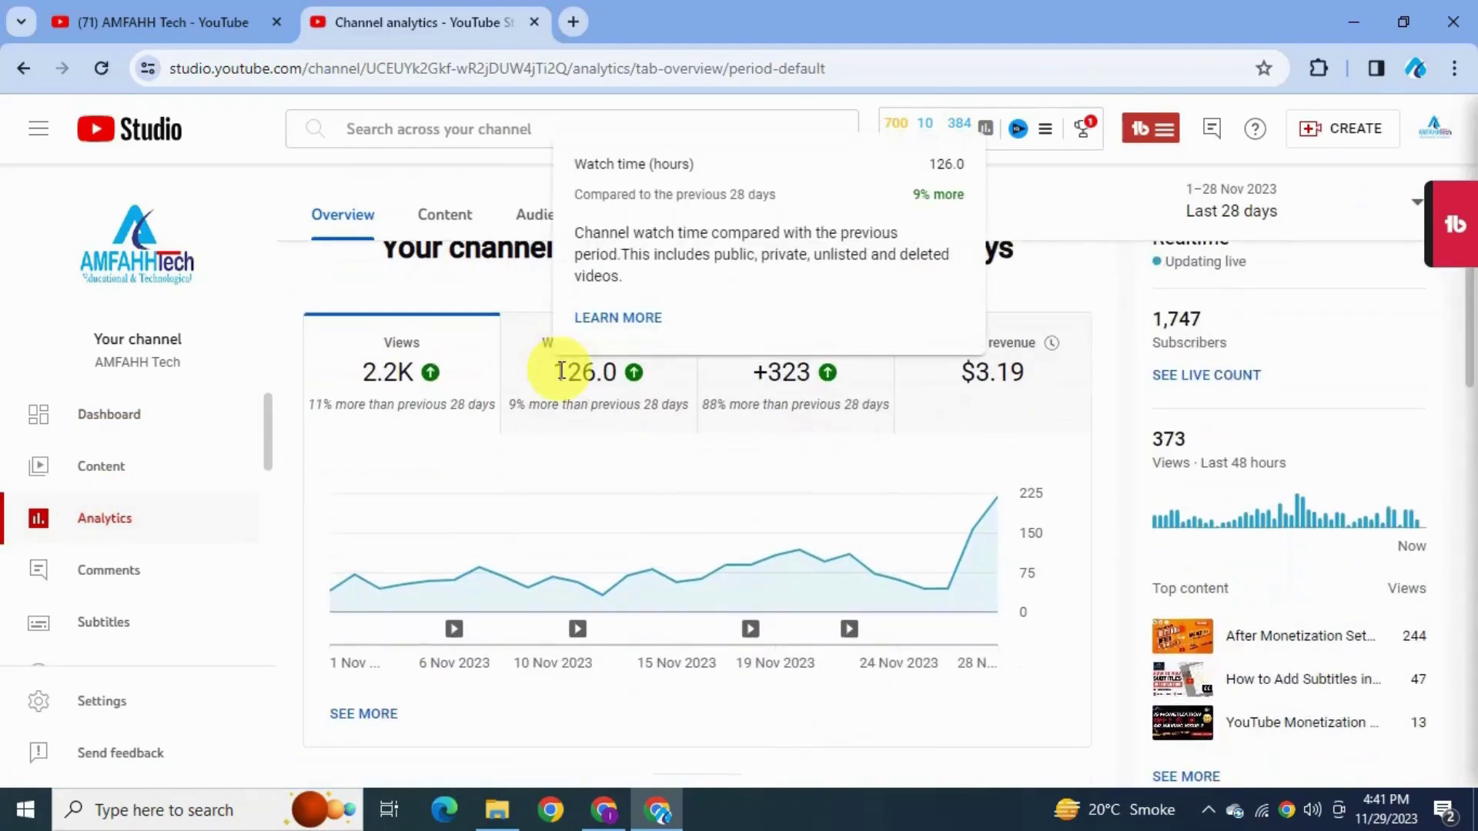
pyautogui.scroll(1, 562, 374)
pyautogui.scroll(-3, 1114, 470)
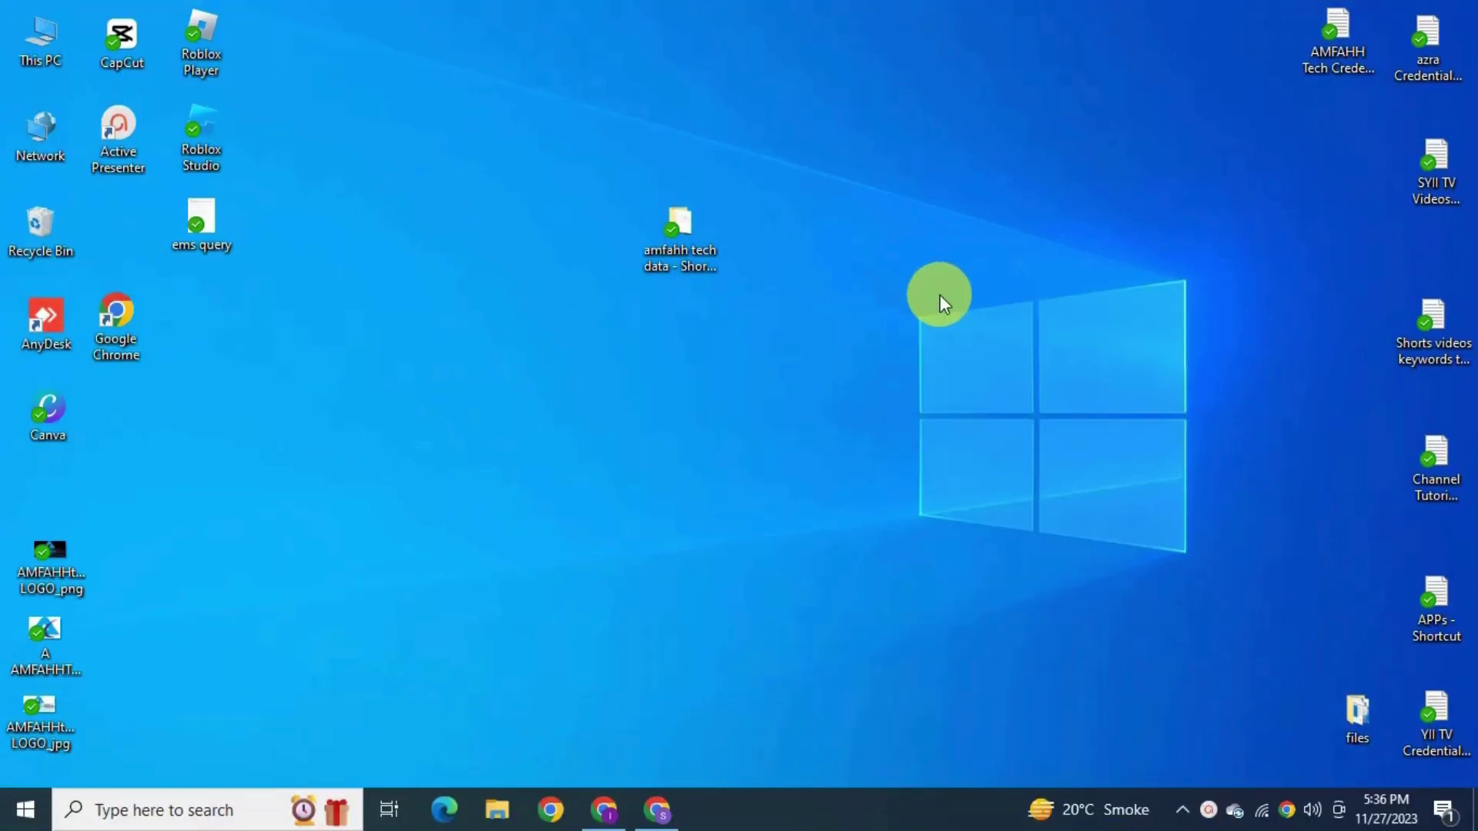
# - Search 'google adsense' in a new Chrome tab and open the official AdSense start page
pyautogui.click(659, 809)
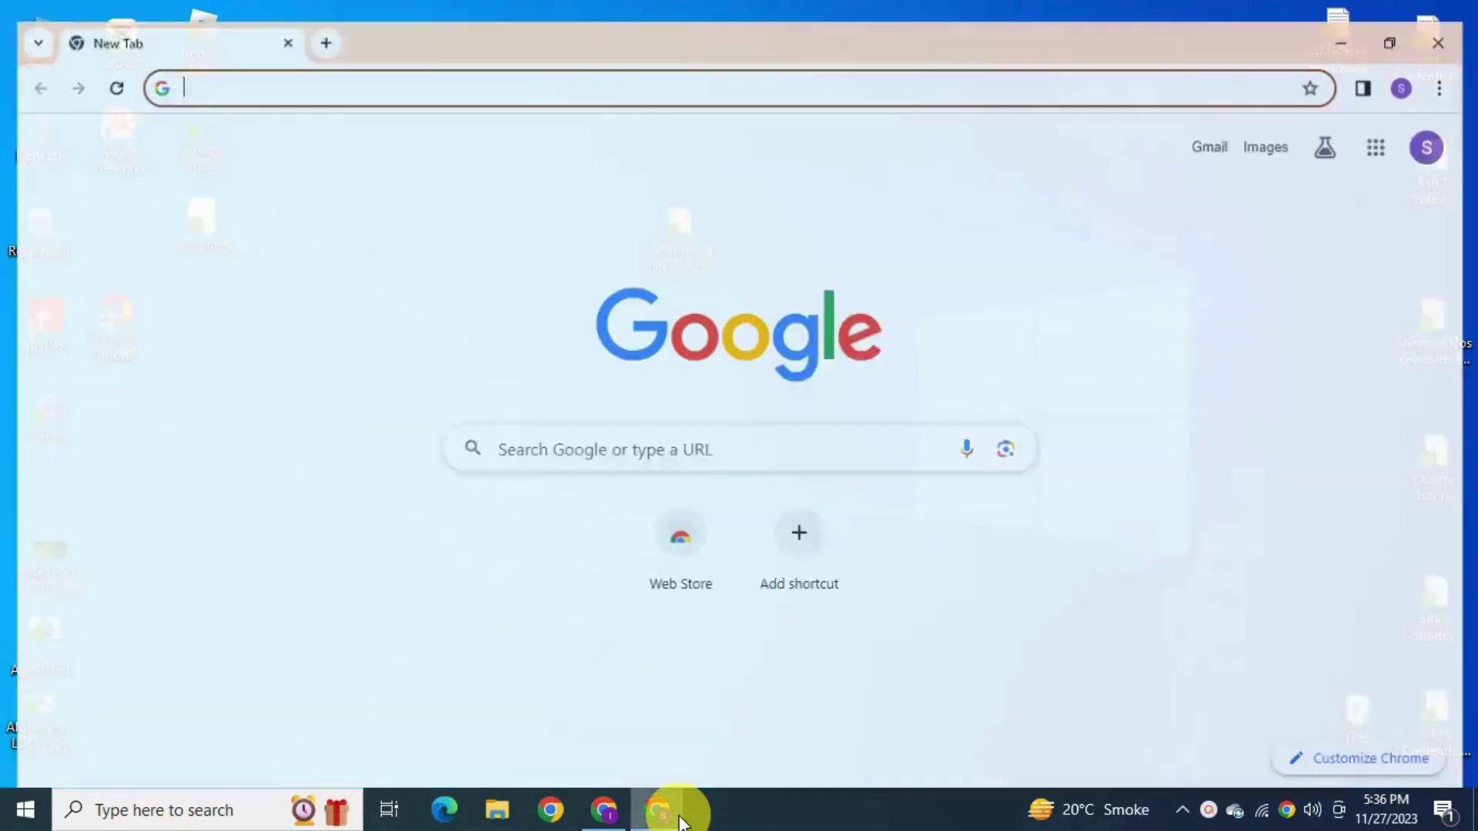
pyautogui.click(564, 423)
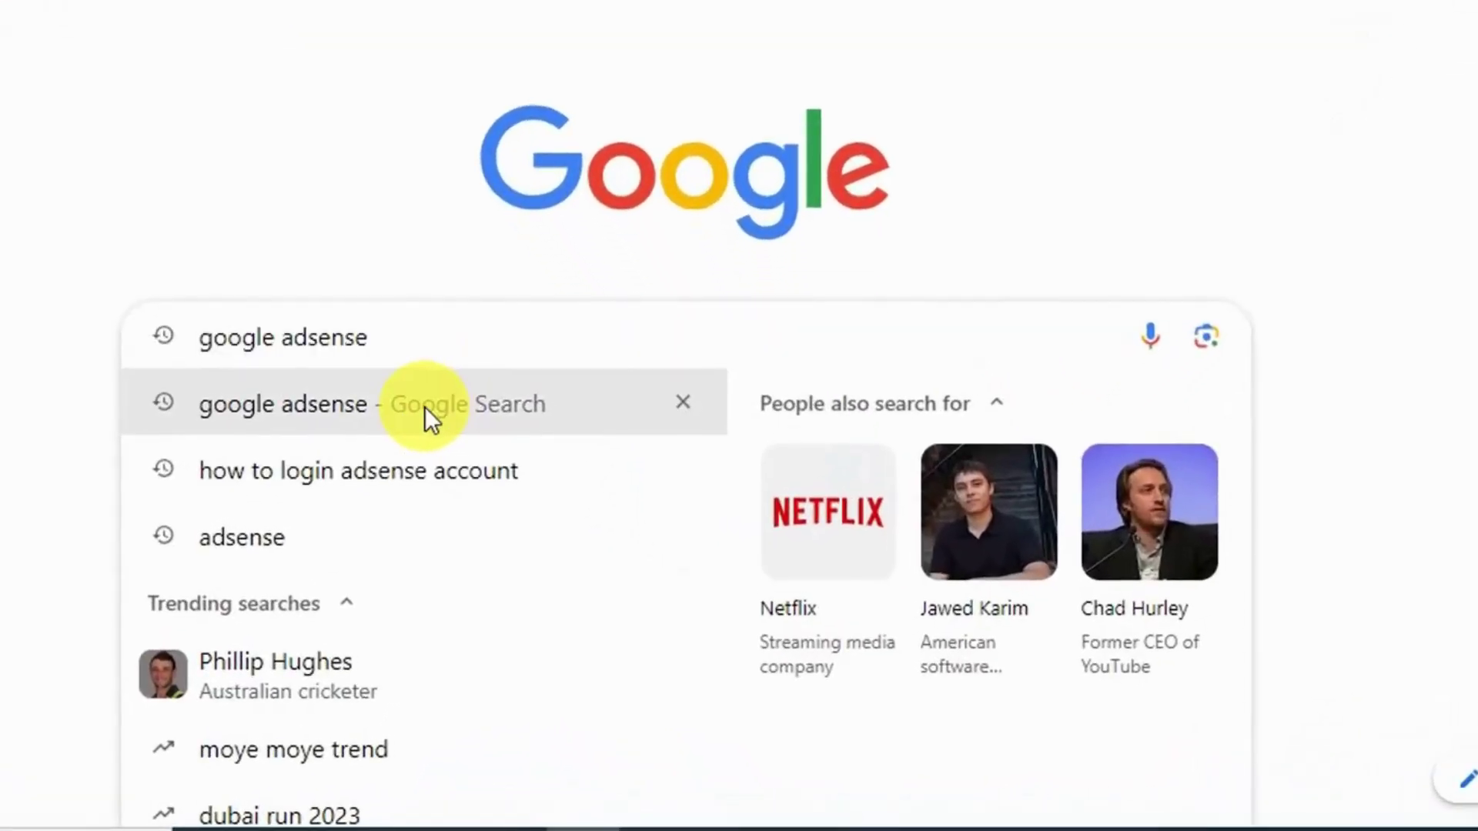
pyautogui.click(427, 416)
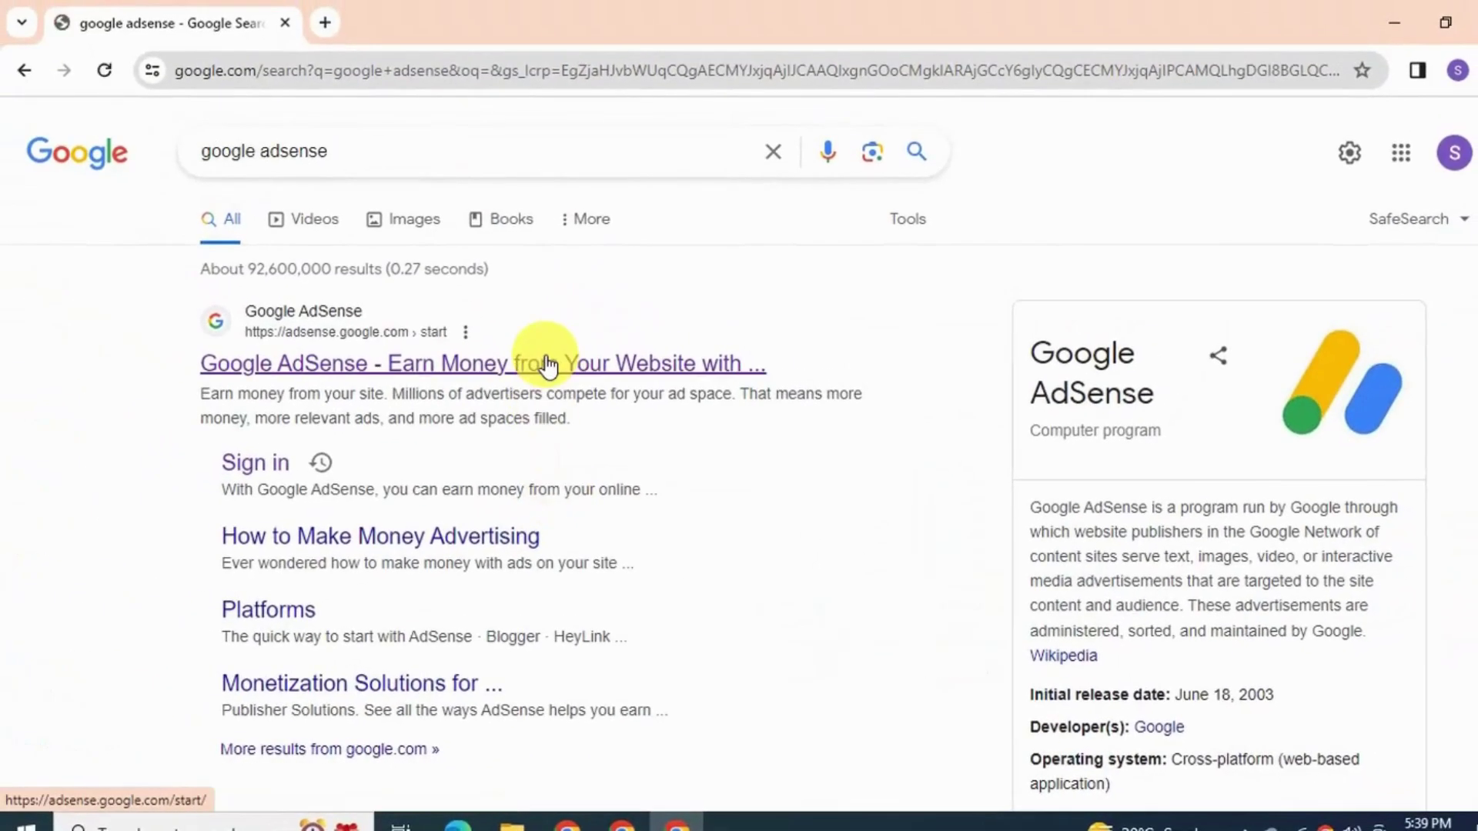
pyautogui.click(547, 365)
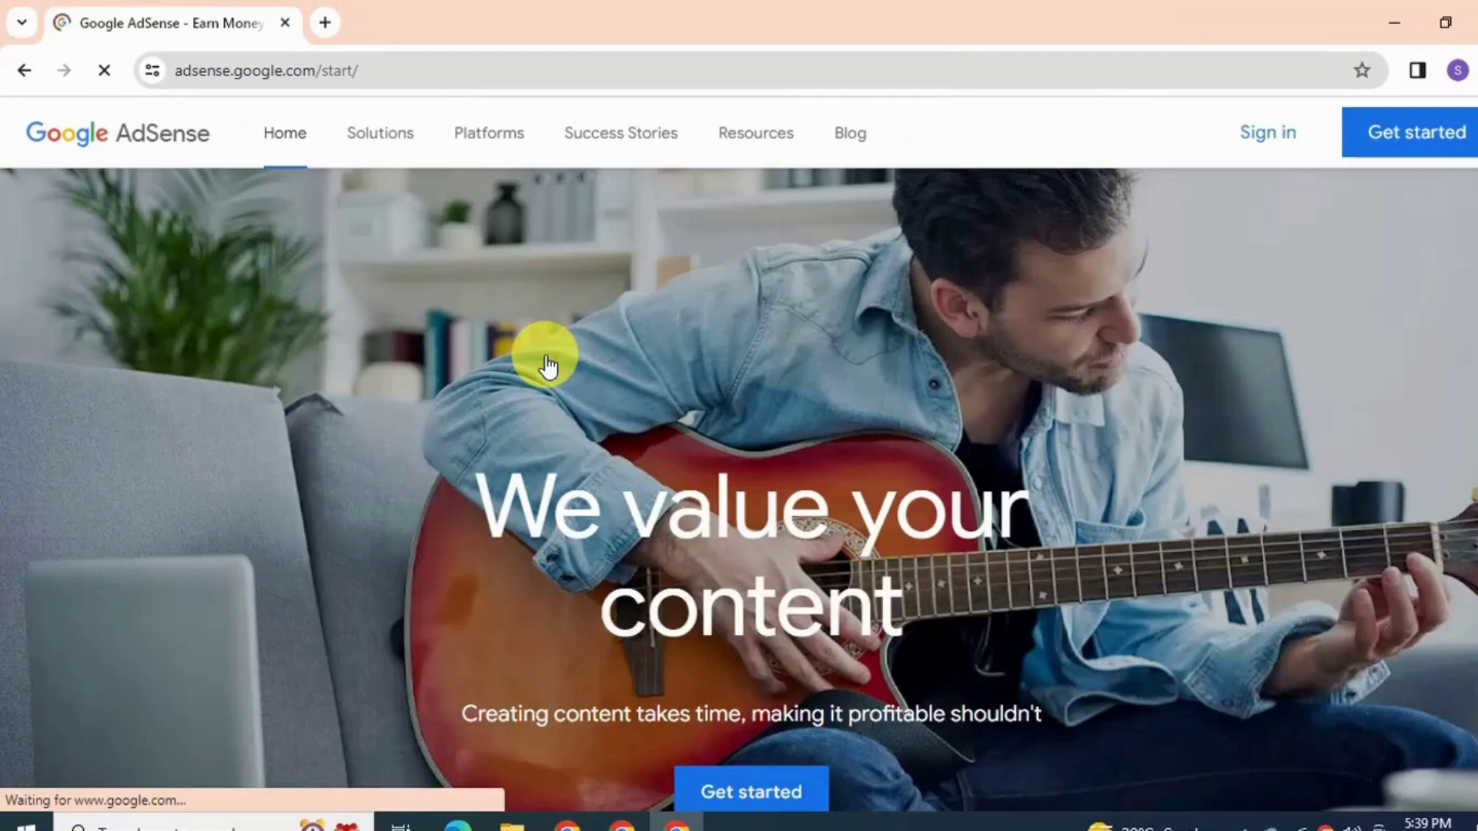
# - Open the AdSense for YouTube page and highlight the monthly balance-update note
pyautogui.click(1270, 147)
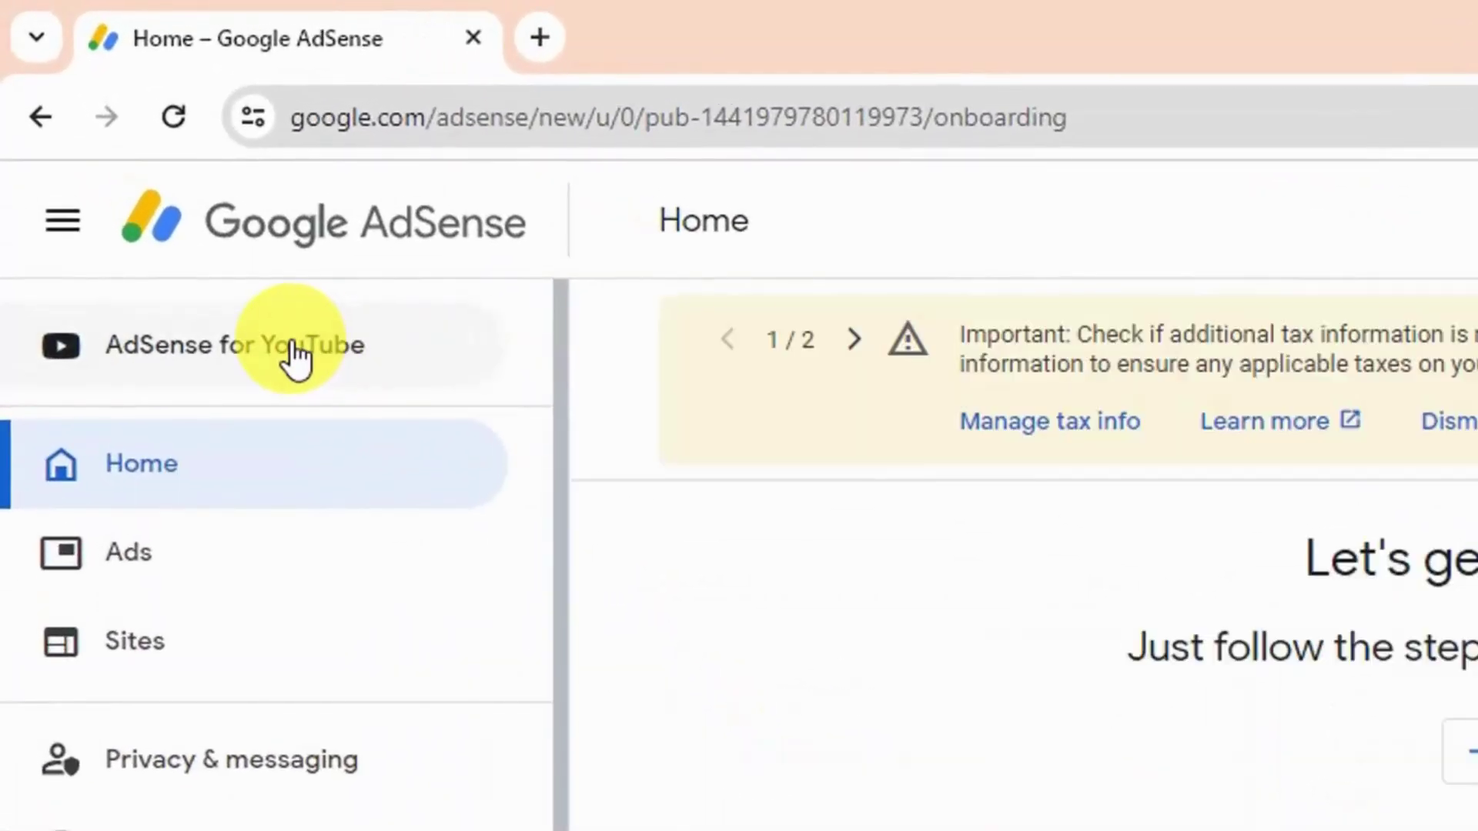
pyautogui.click(284, 344)
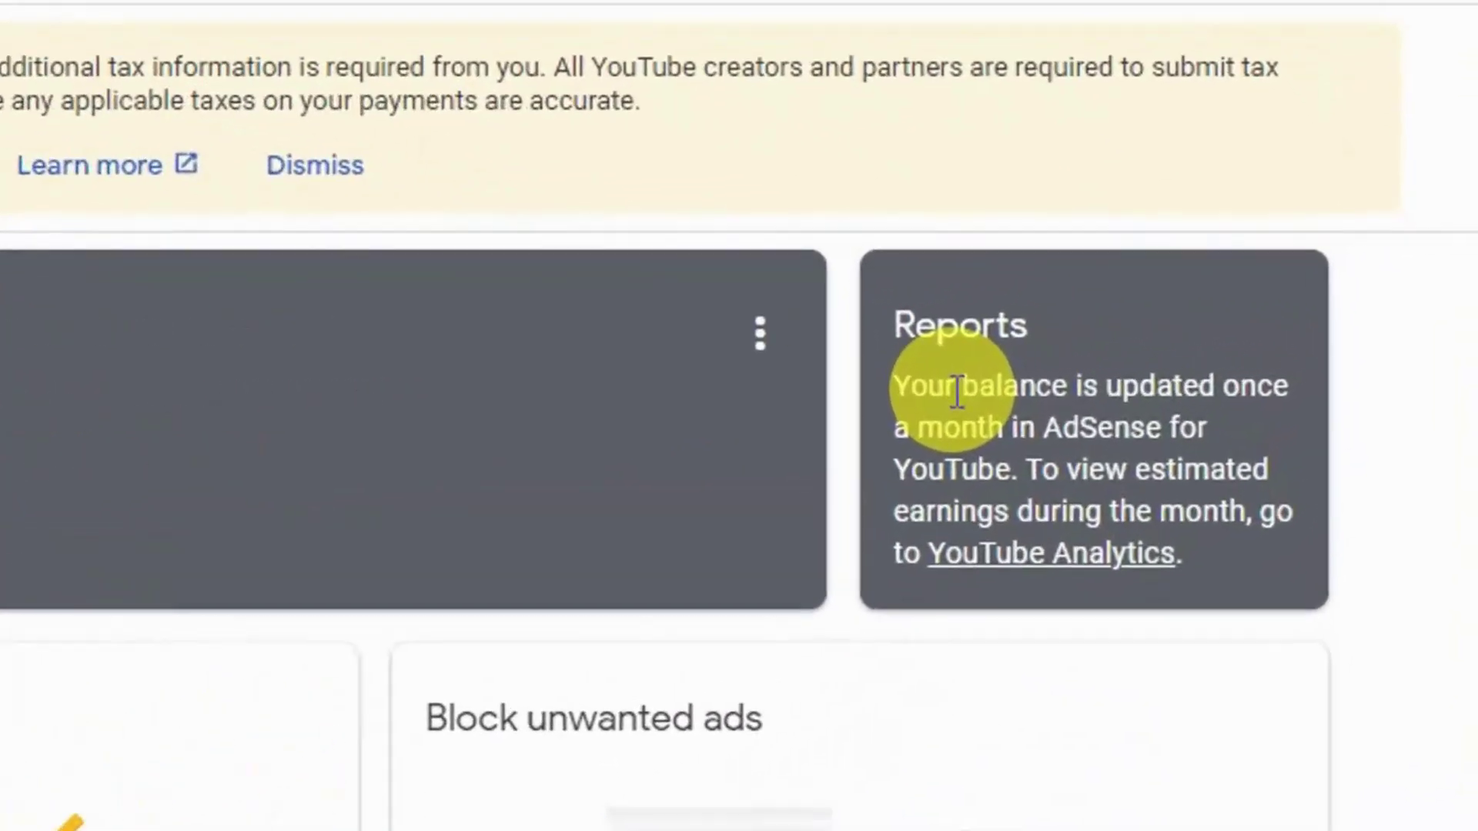
pyautogui.moveTo(1191, 360); pyautogui.dragTo(1312, 362)
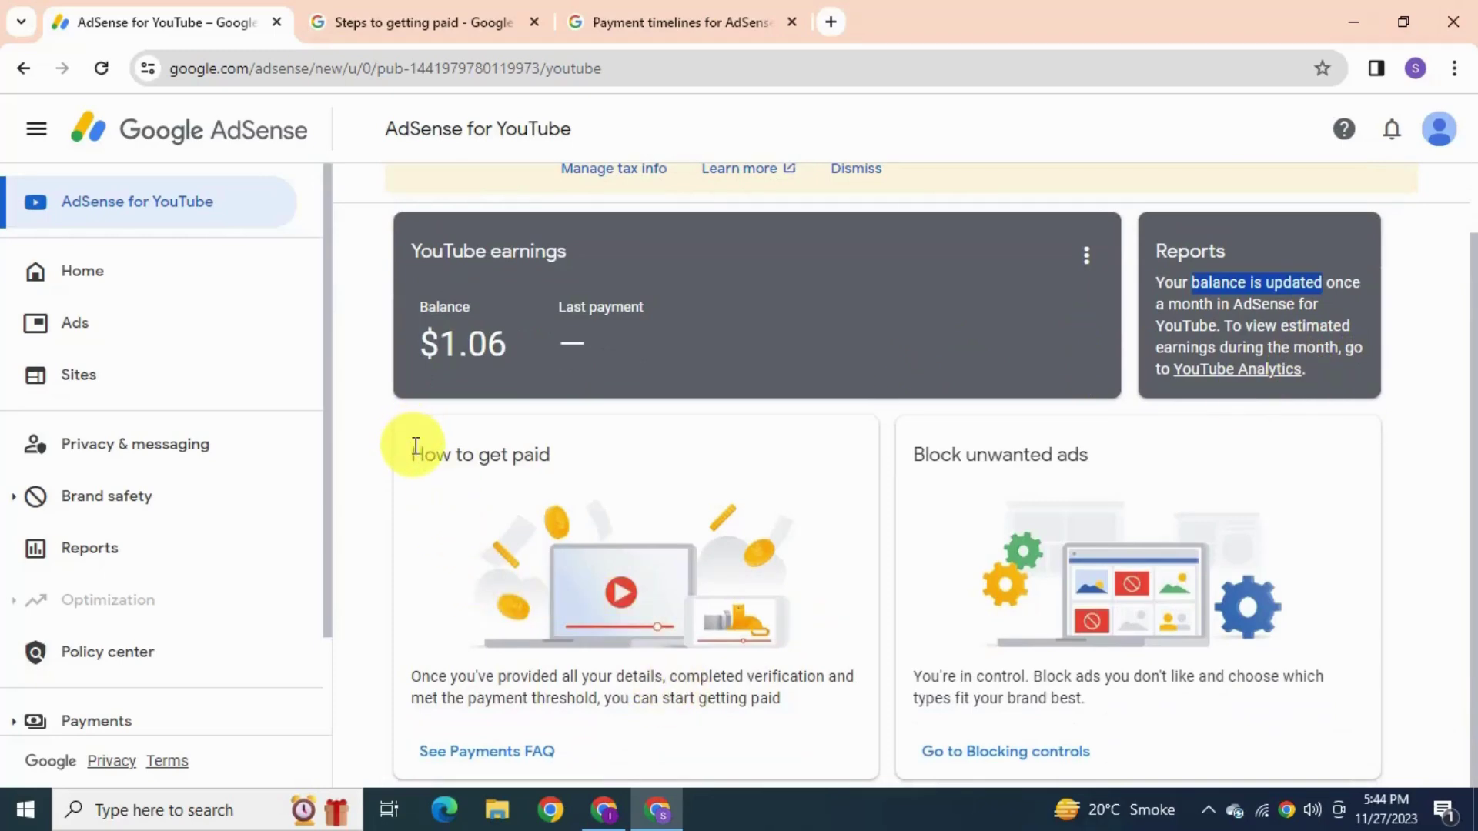
# - Highlight the How to get paid heading and the payment requirements paragraph
pyautogui.moveTo(414, 448); pyautogui.dragTo(565, 468)
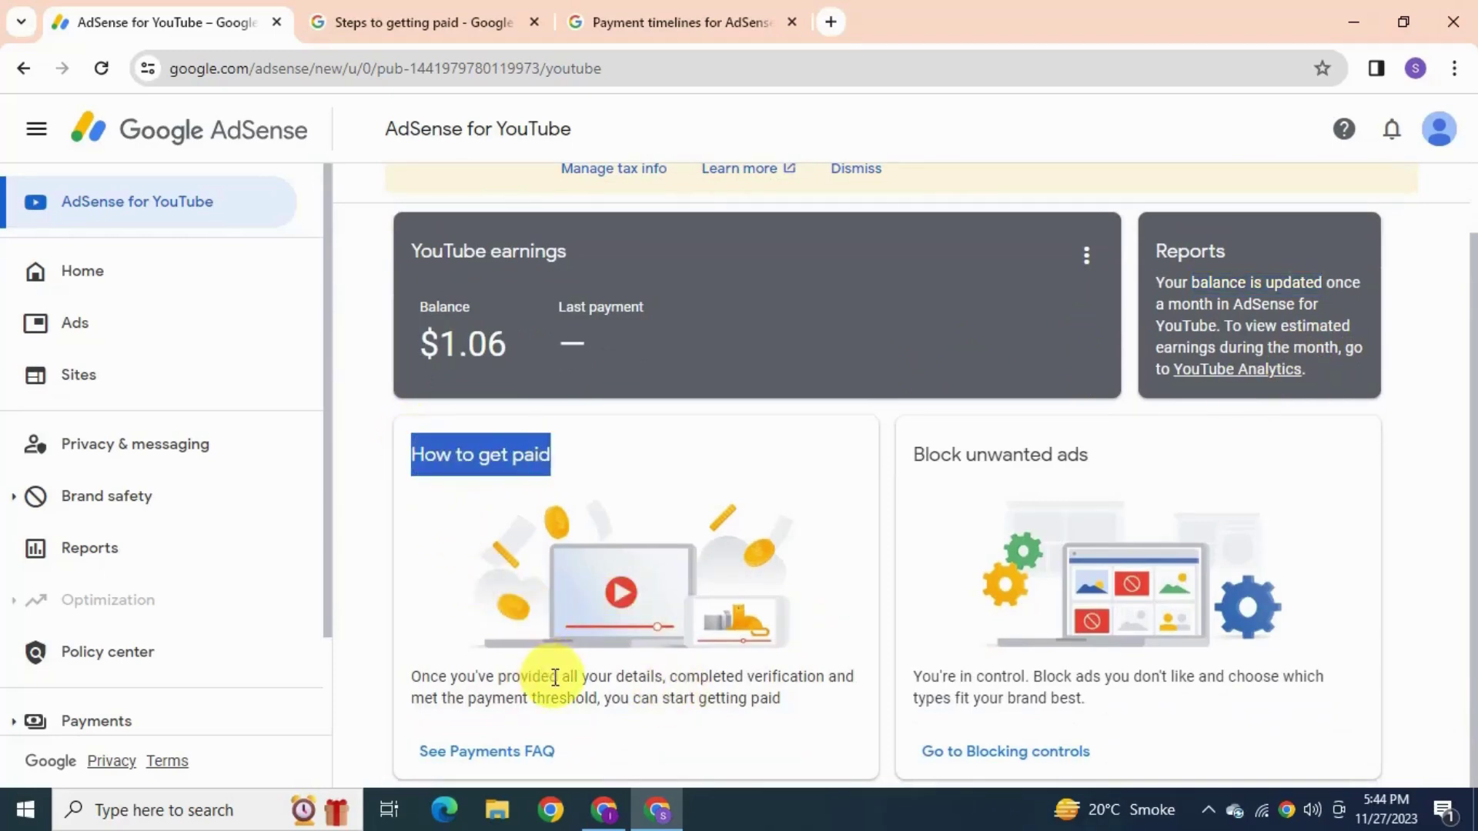
pyautogui.click(672, 740)
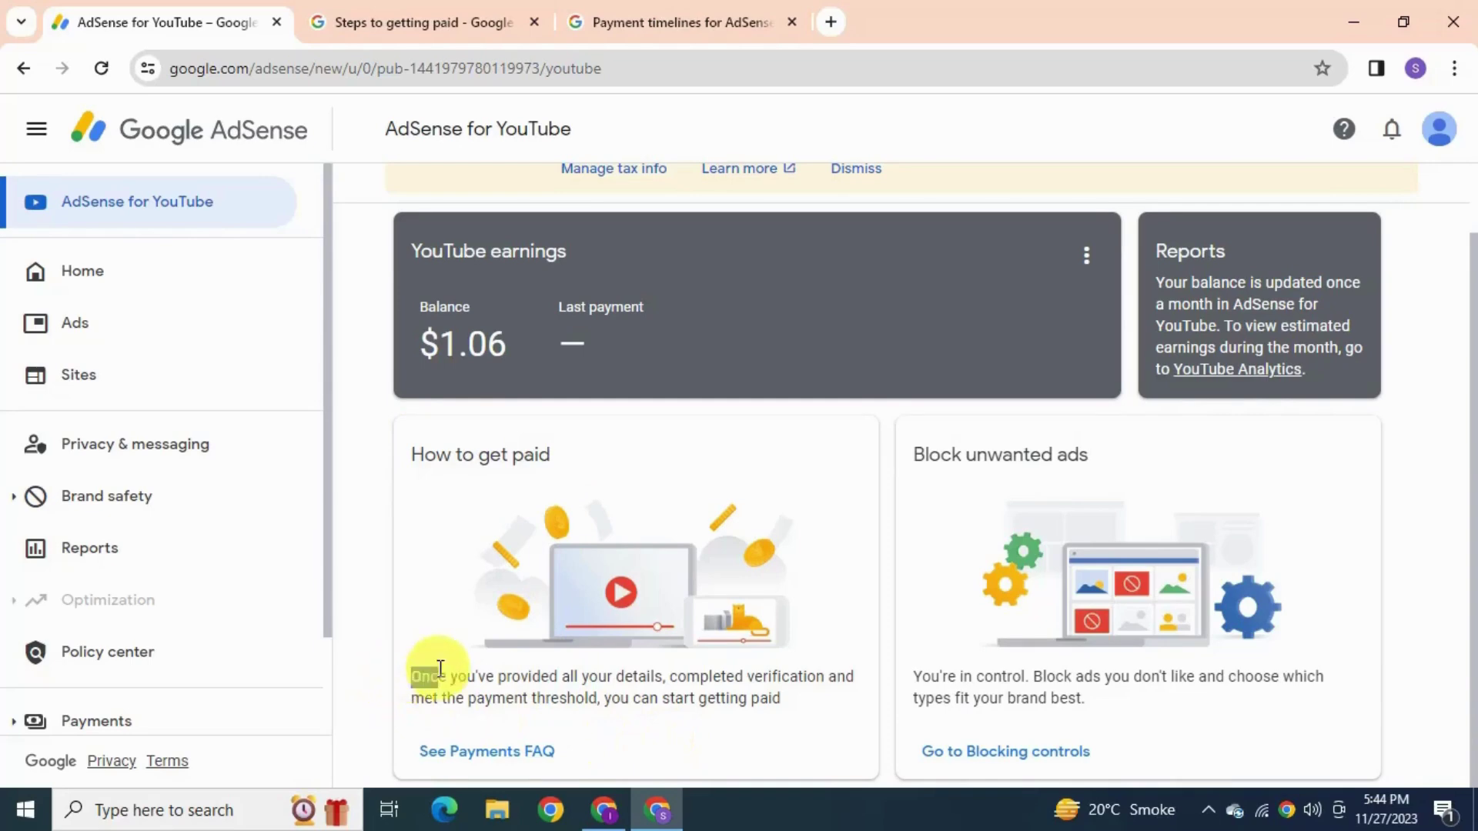
pyautogui.moveTo(439, 670); pyautogui.dragTo(807, 707)
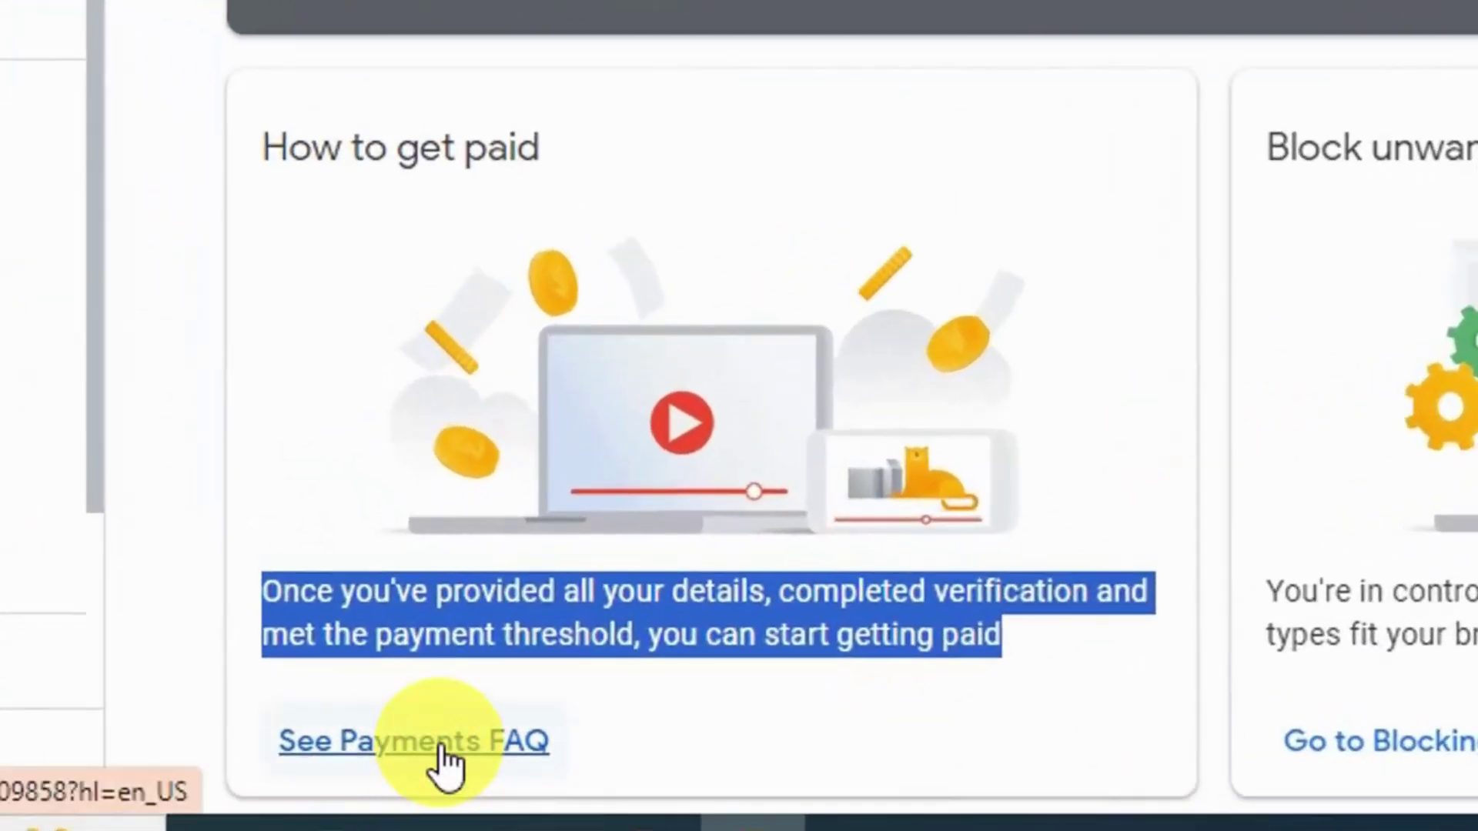
# - Open the Steps to getting paid article and deselect the step 1 tax information heading
pyautogui.click(446, 772)
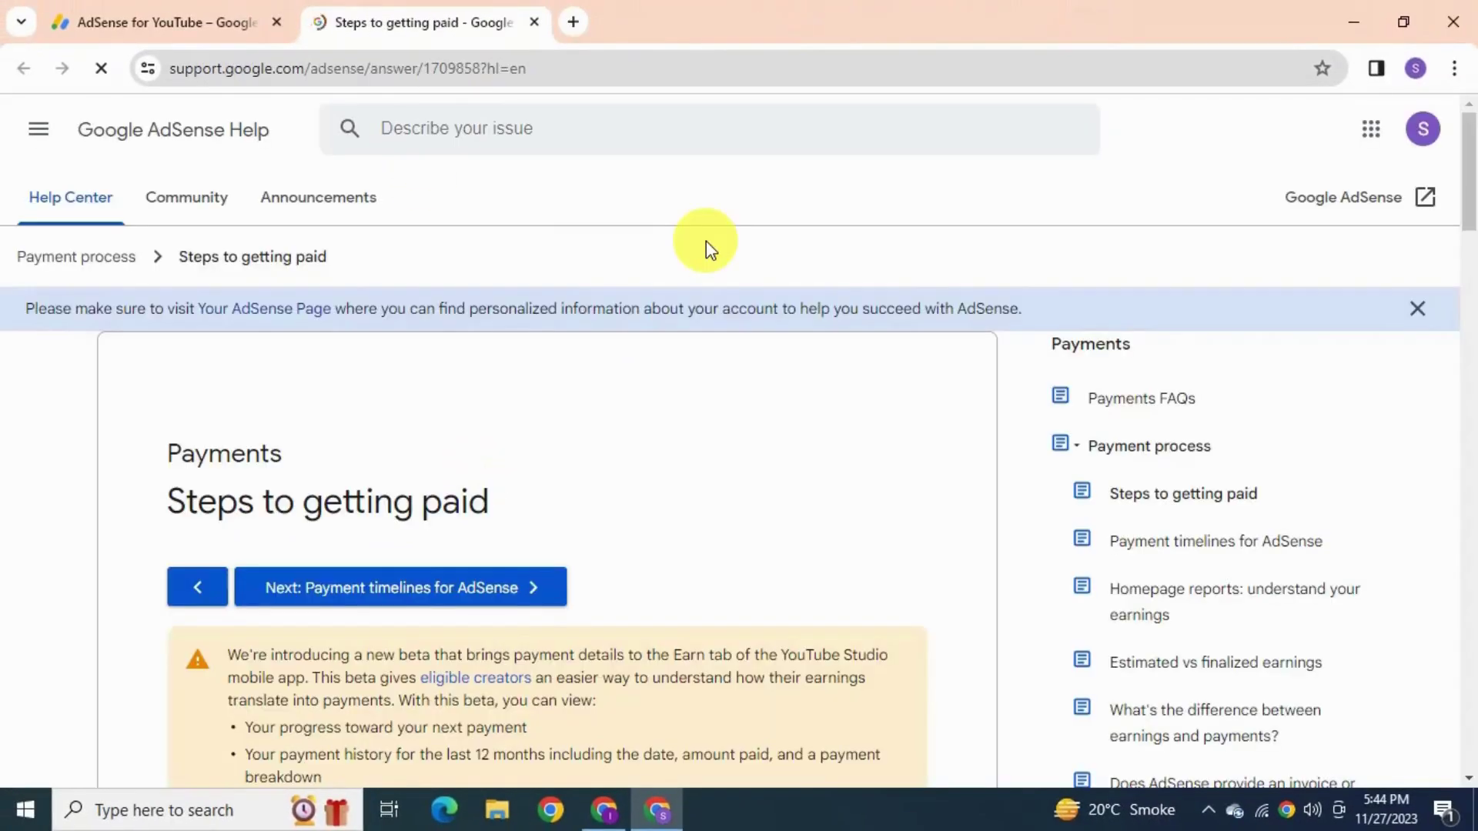
pyautogui.scroll(-2, 608, 528)
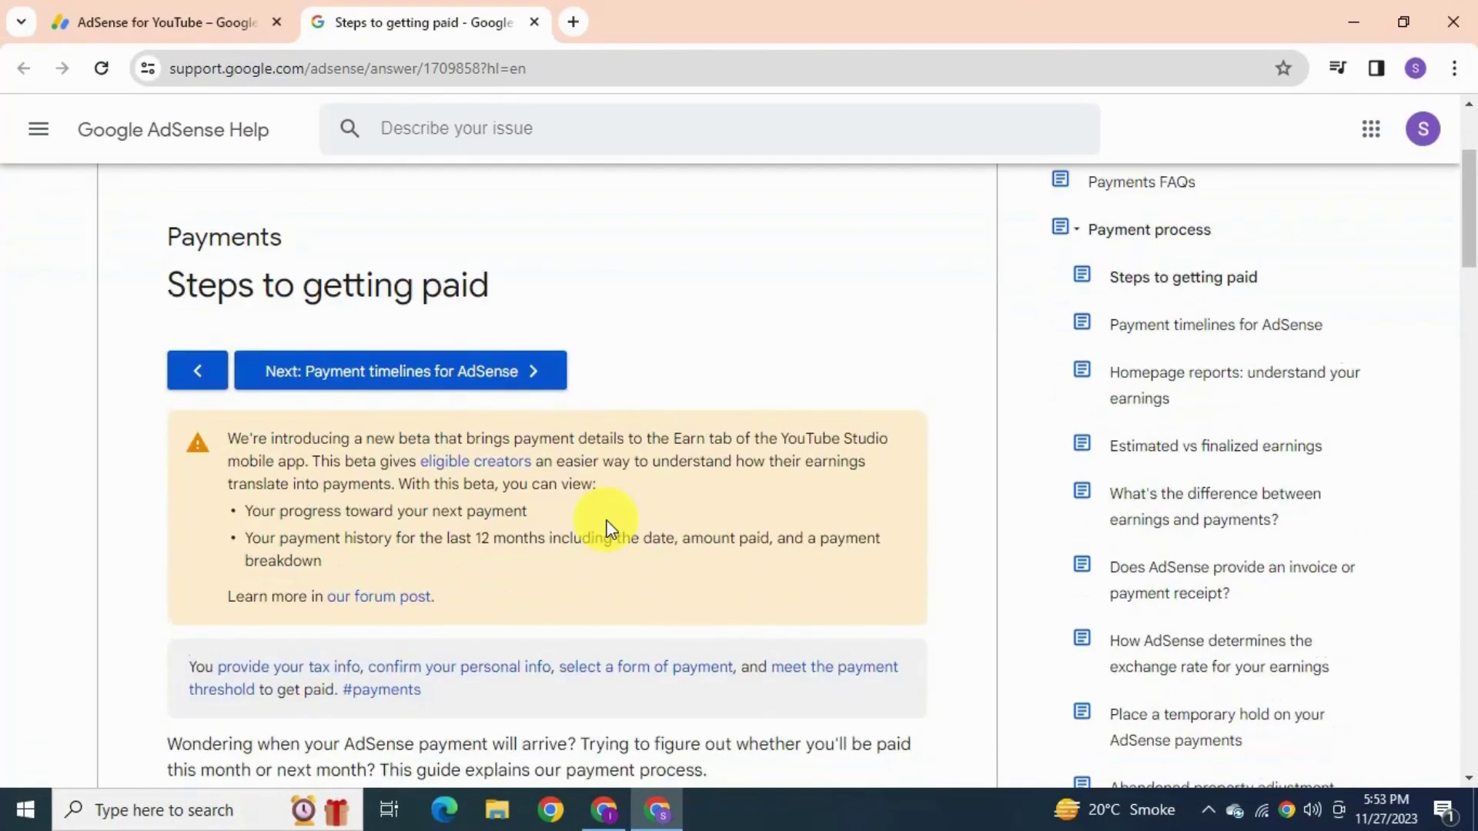
pyautogui.scroll(-4, 611, 519)
pyautogui.scroll(-2, 611, 519)
pyautogui.scroll(-2, 611, 519)
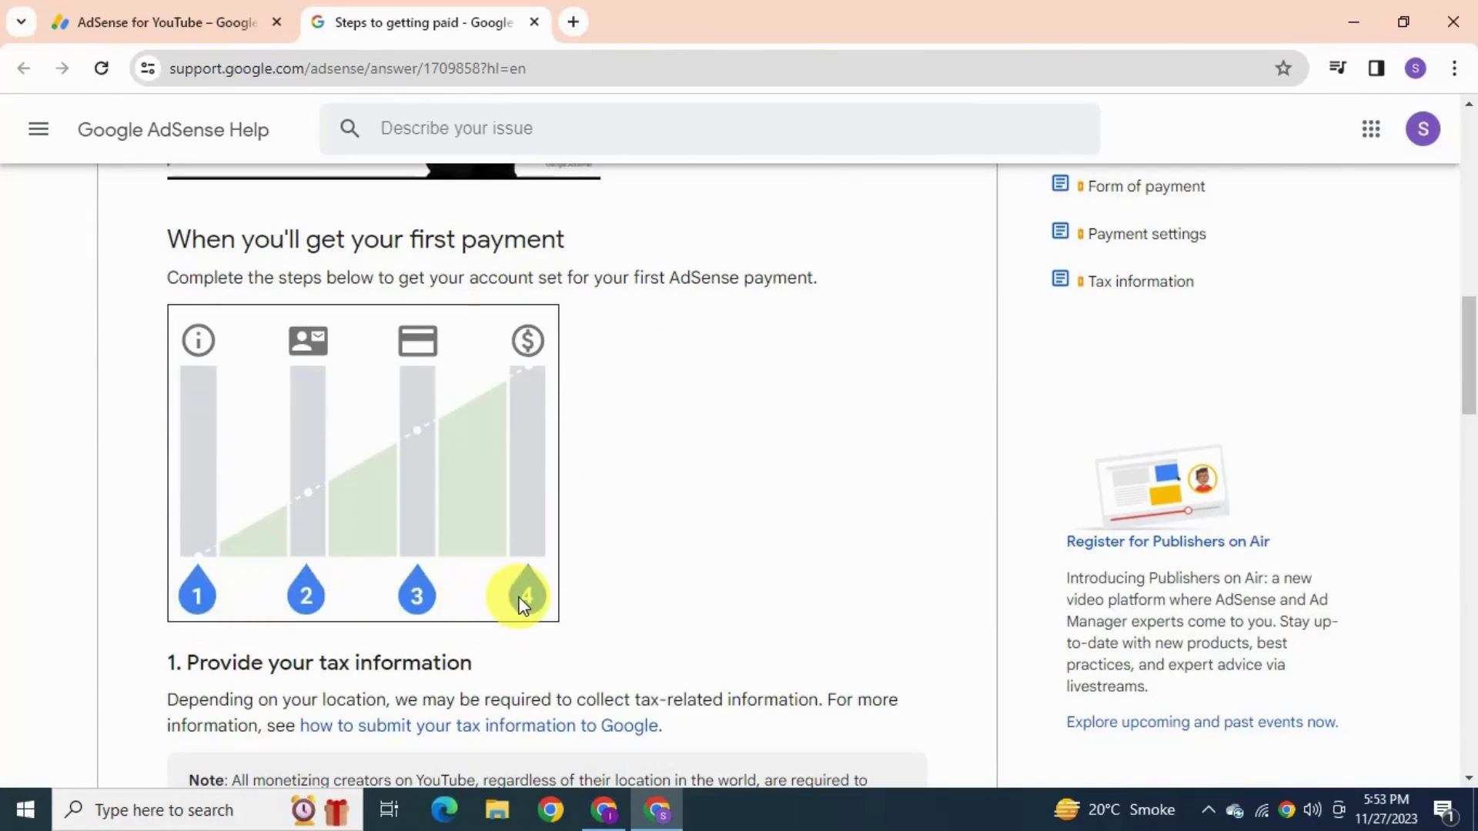
pyautogui.scroll(-3, 522, 603)
pyautogui.moveTo(187, 331); pyautogui.dragTo(468, 328)
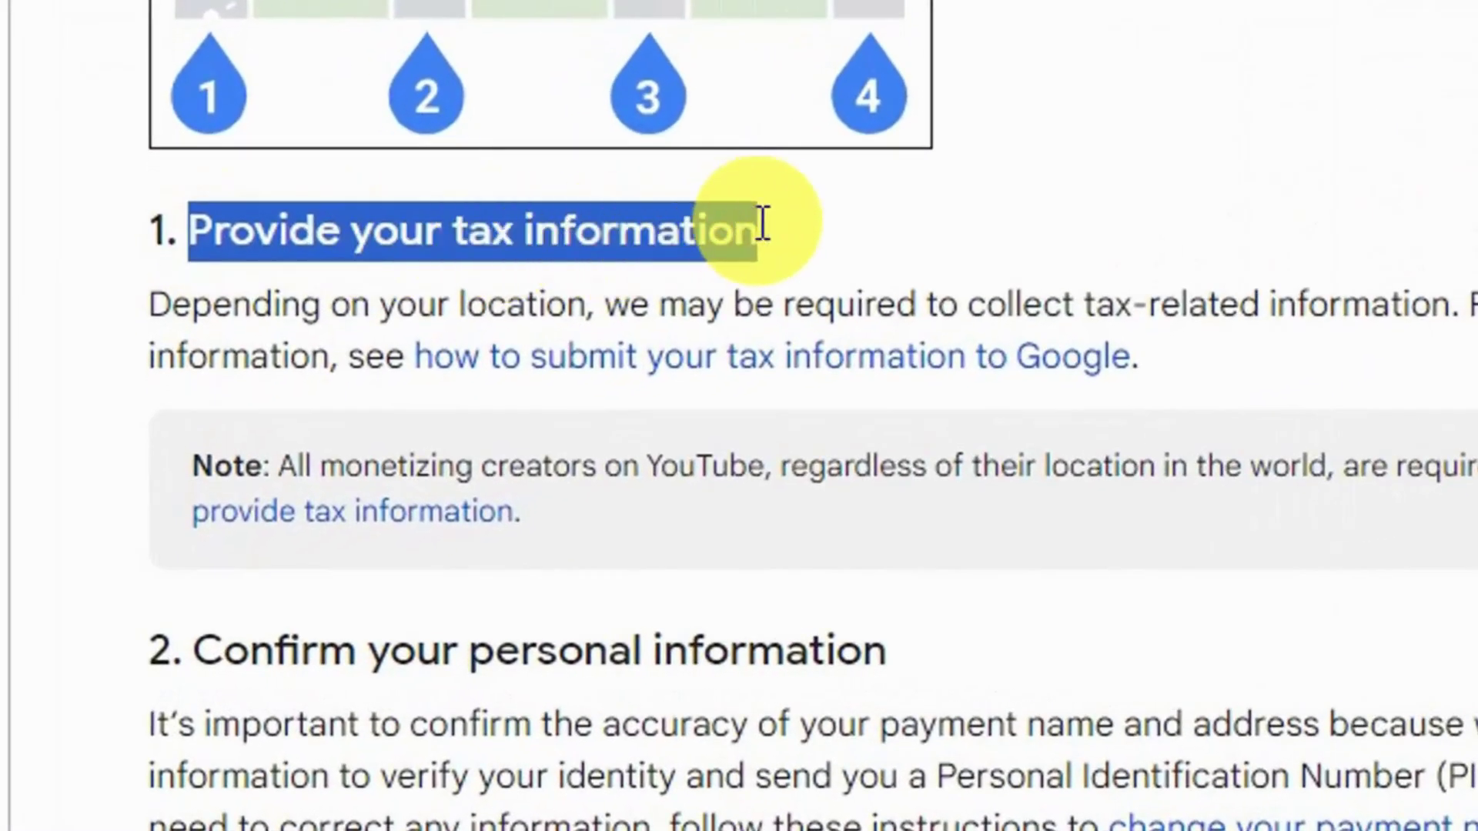
pyautogui.click(825, 222)
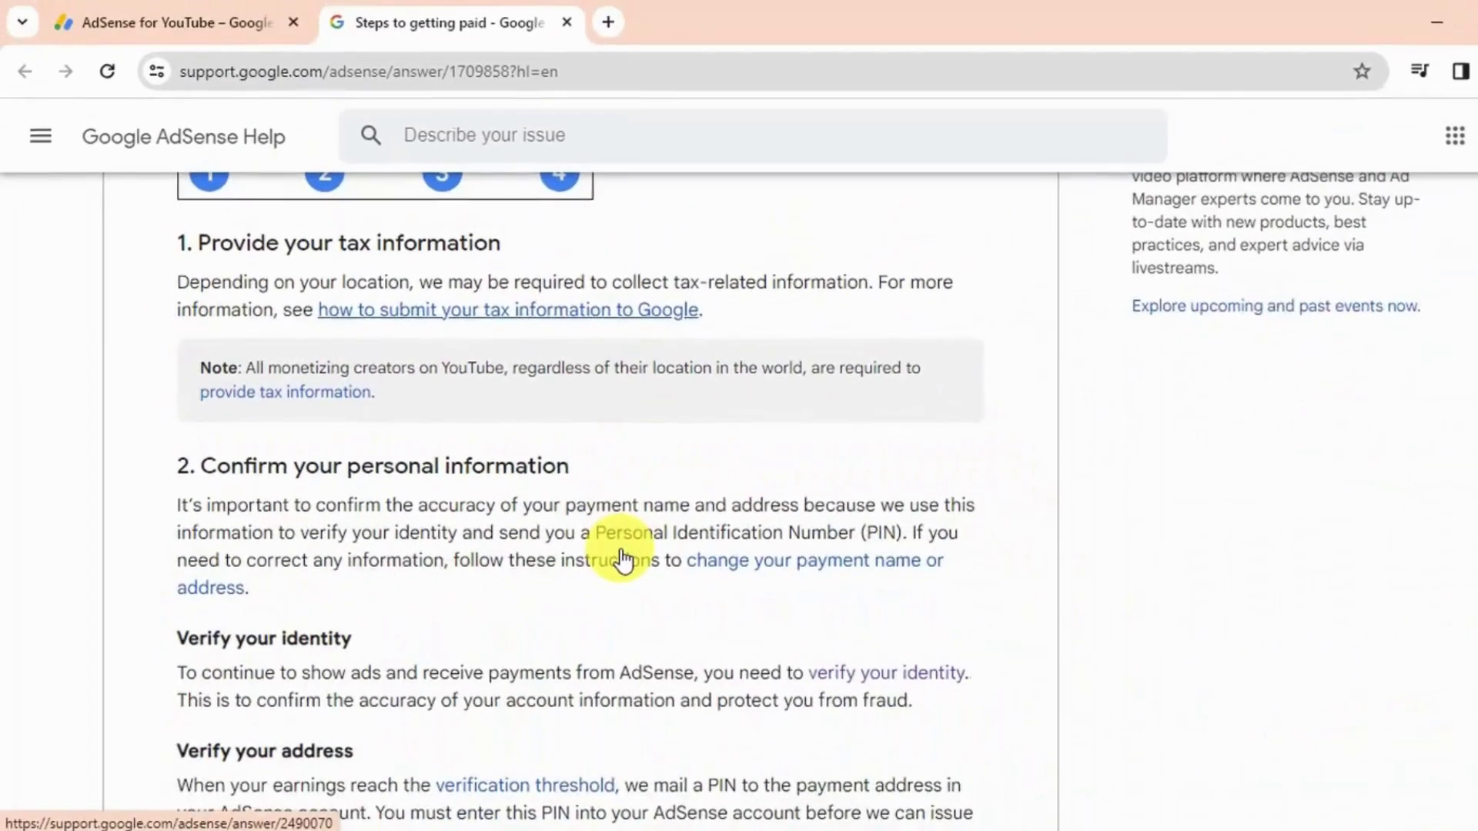
pyautogui.scroll(-1, 619, 559)
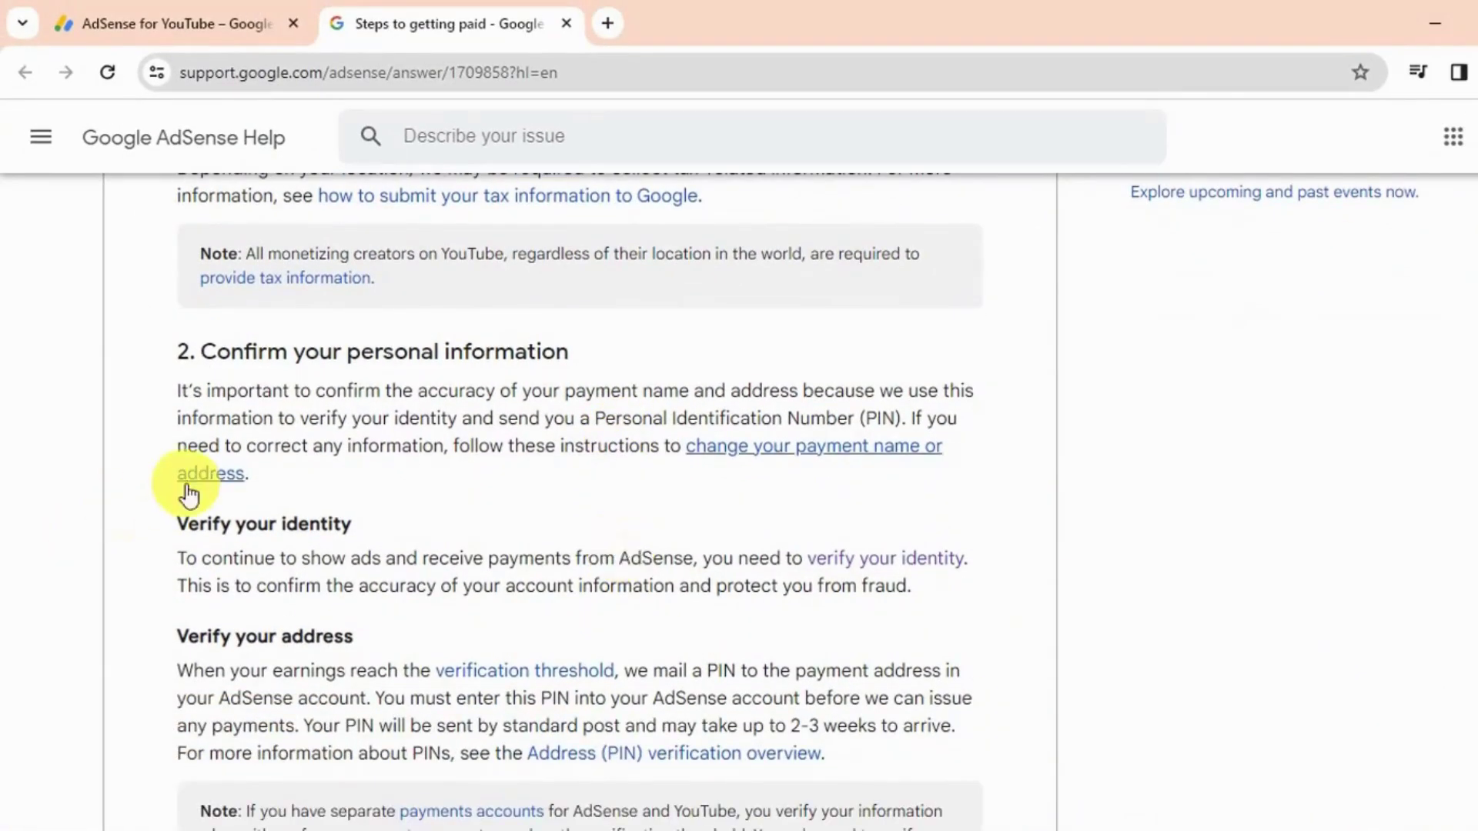
# - Highlight the 'Verify your identity', 'Verify your address' and 'Select your form of payment' headings
pyautogui.moveTo(177, 525); pyautogui.dragTo(336, 525)
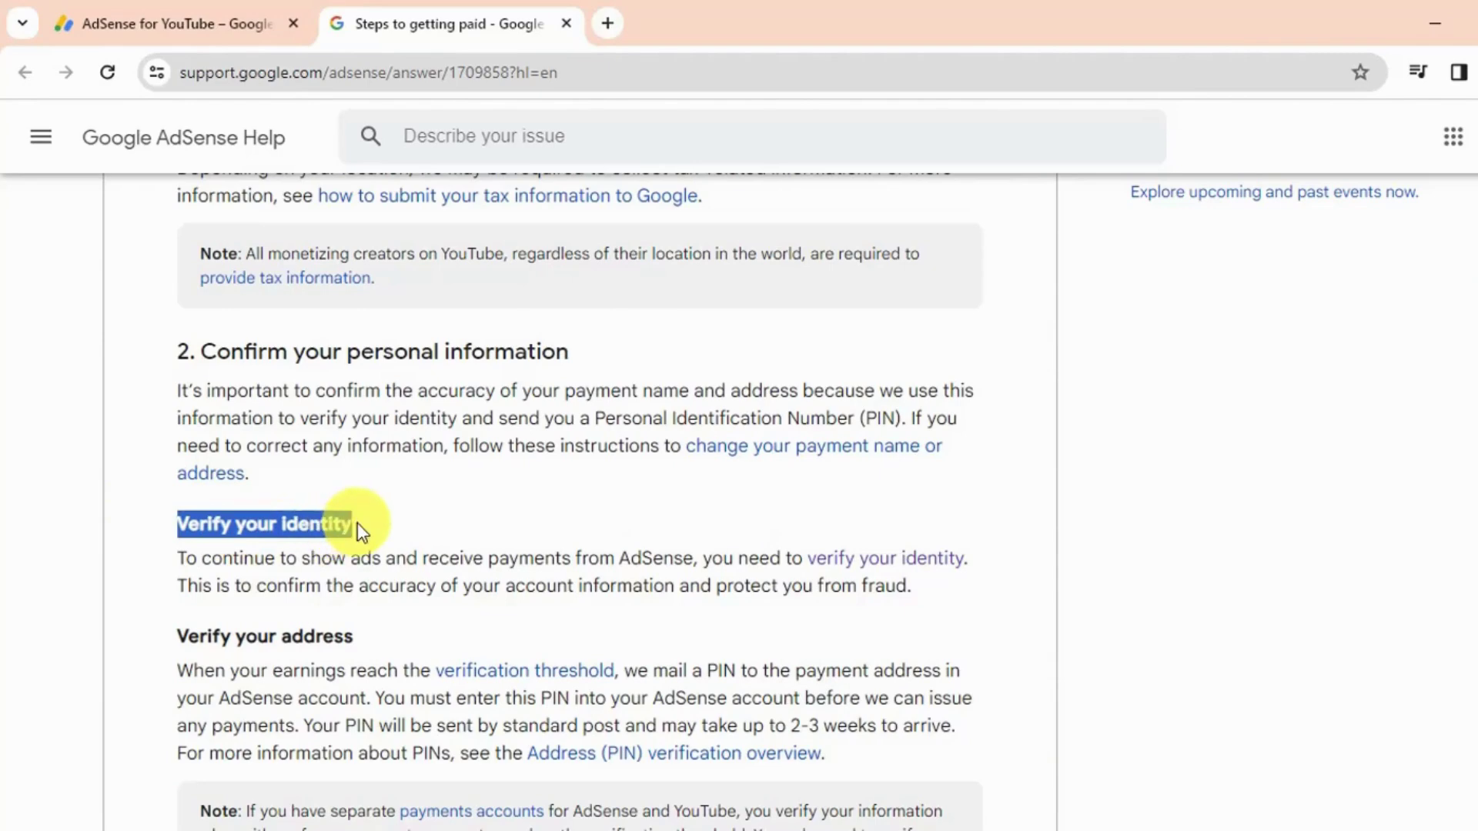
pyautogui.moveTo(180, 640); pyautogui.dragTo(344, 639)
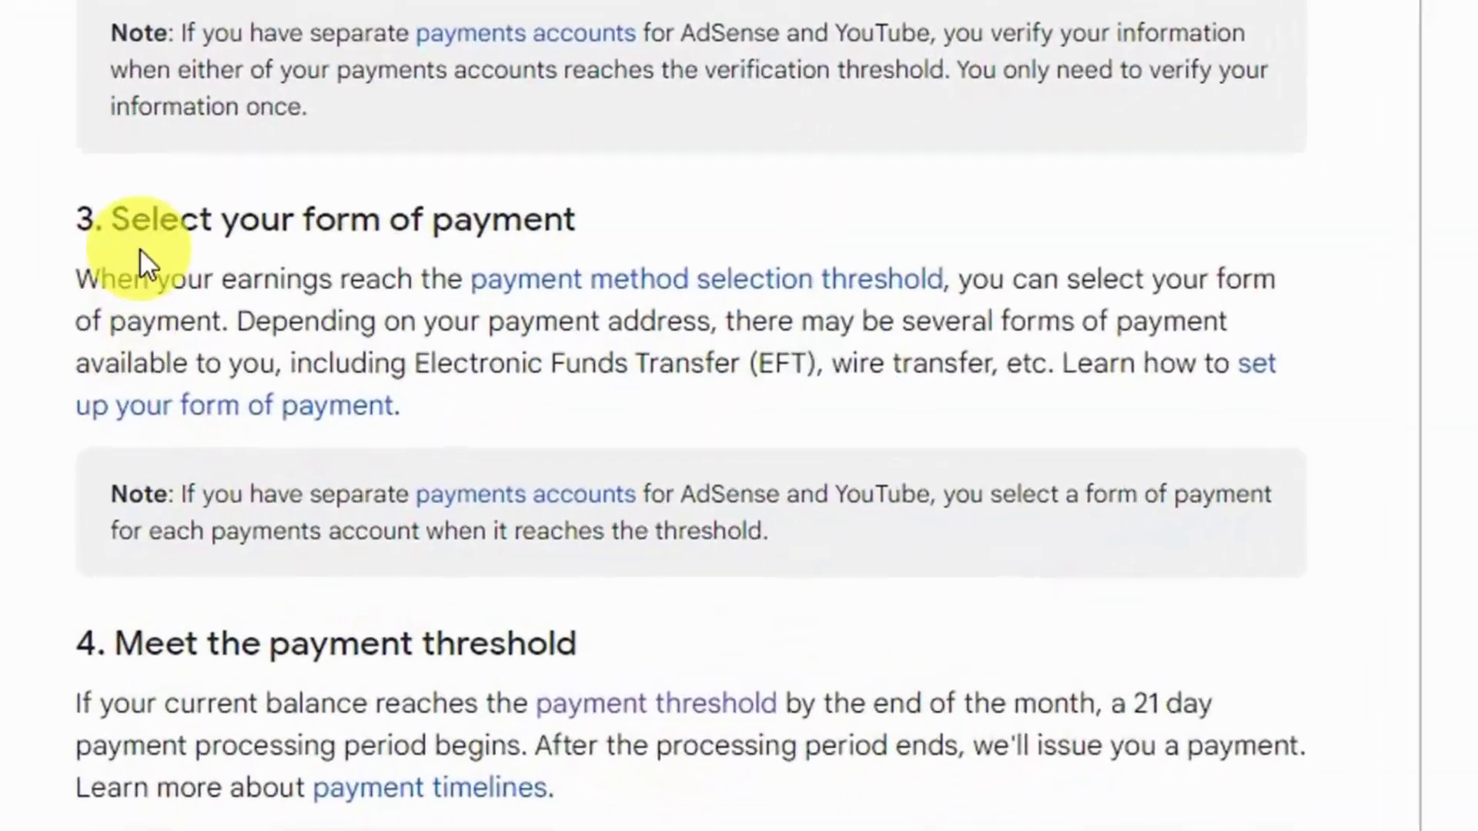
pyautogui.moveTo(96, 188); pyautogui.dragTo(580, 169)
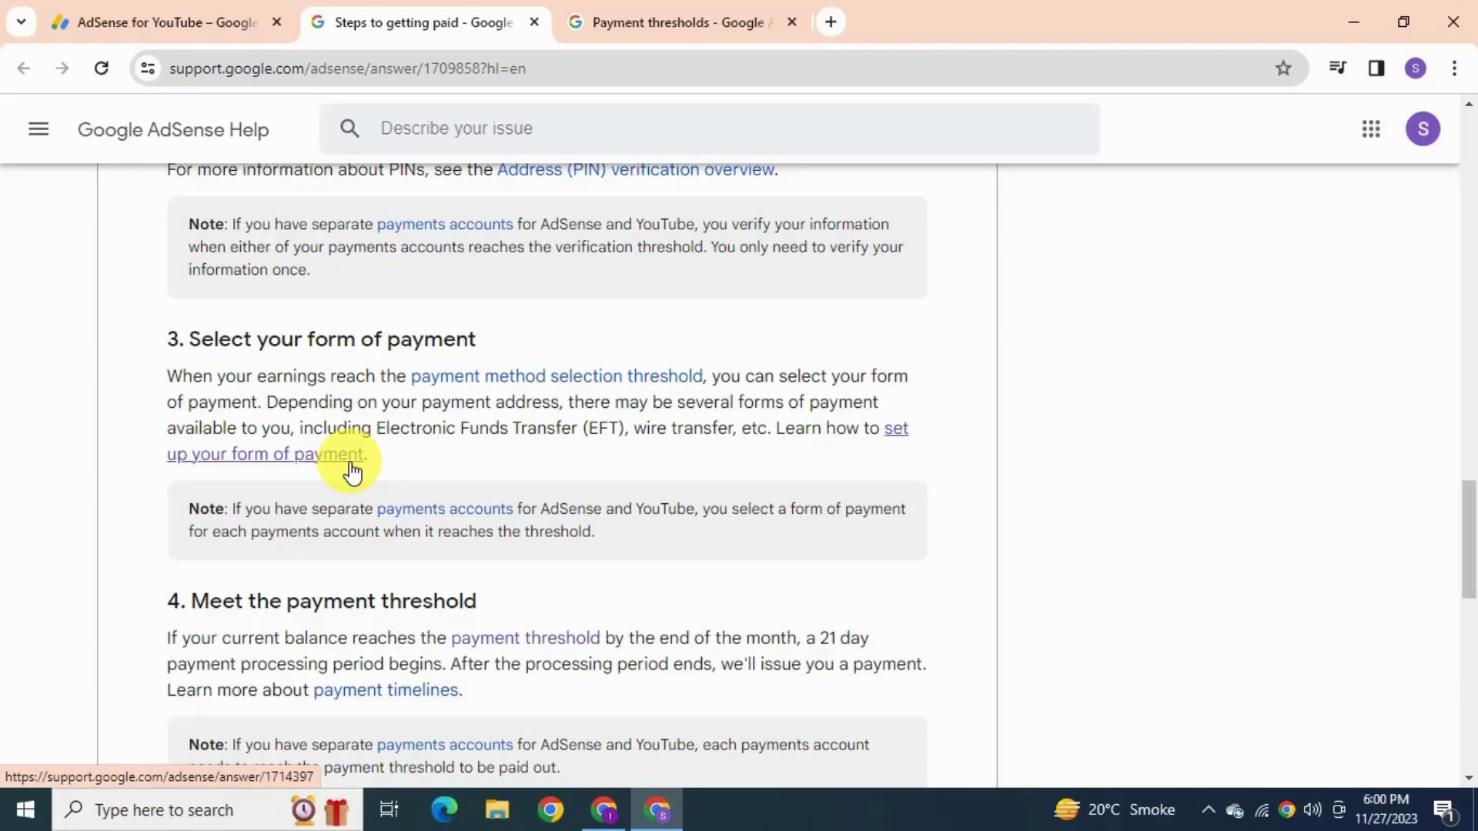
# - Open the 'set up your form of payment' guide and review its setup steps
pyautogui.click(352, 468)
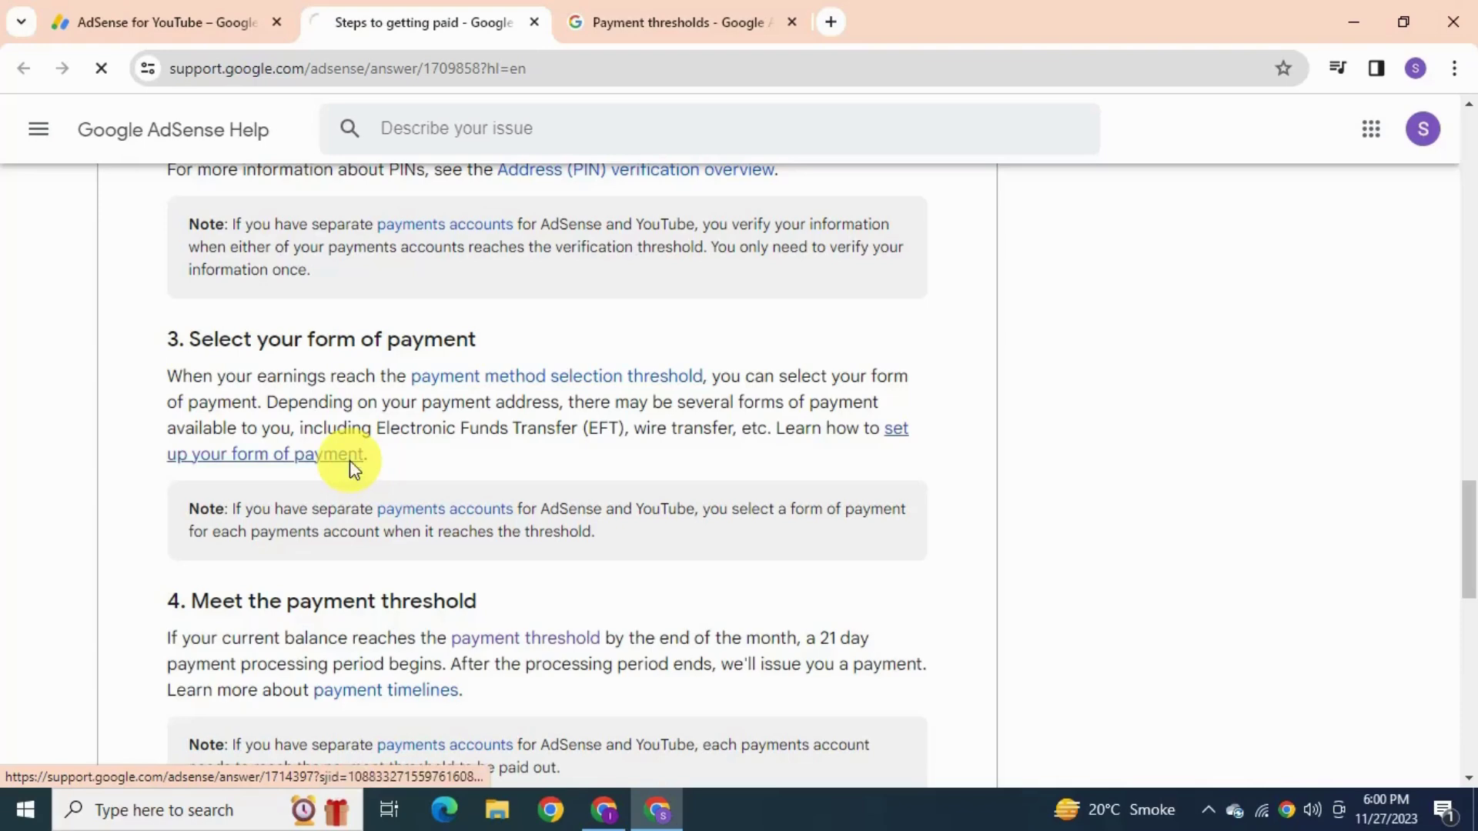
pyautogui.scroll(-3, 350, 468)
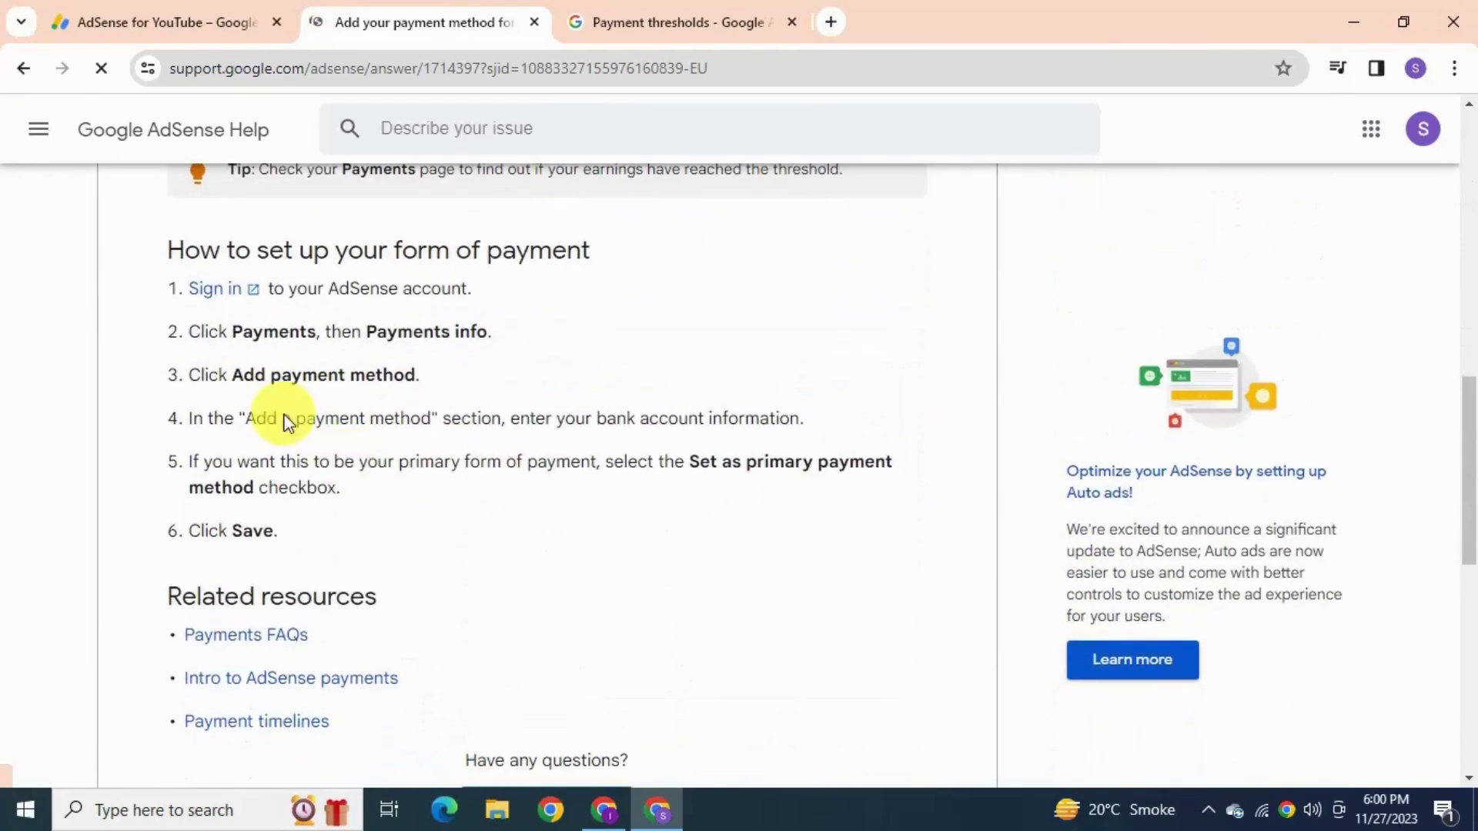
pyautogui.moveTo(172, 254); pyautogui.dragTo(526, 526)
pyautogui.click(536, 548)
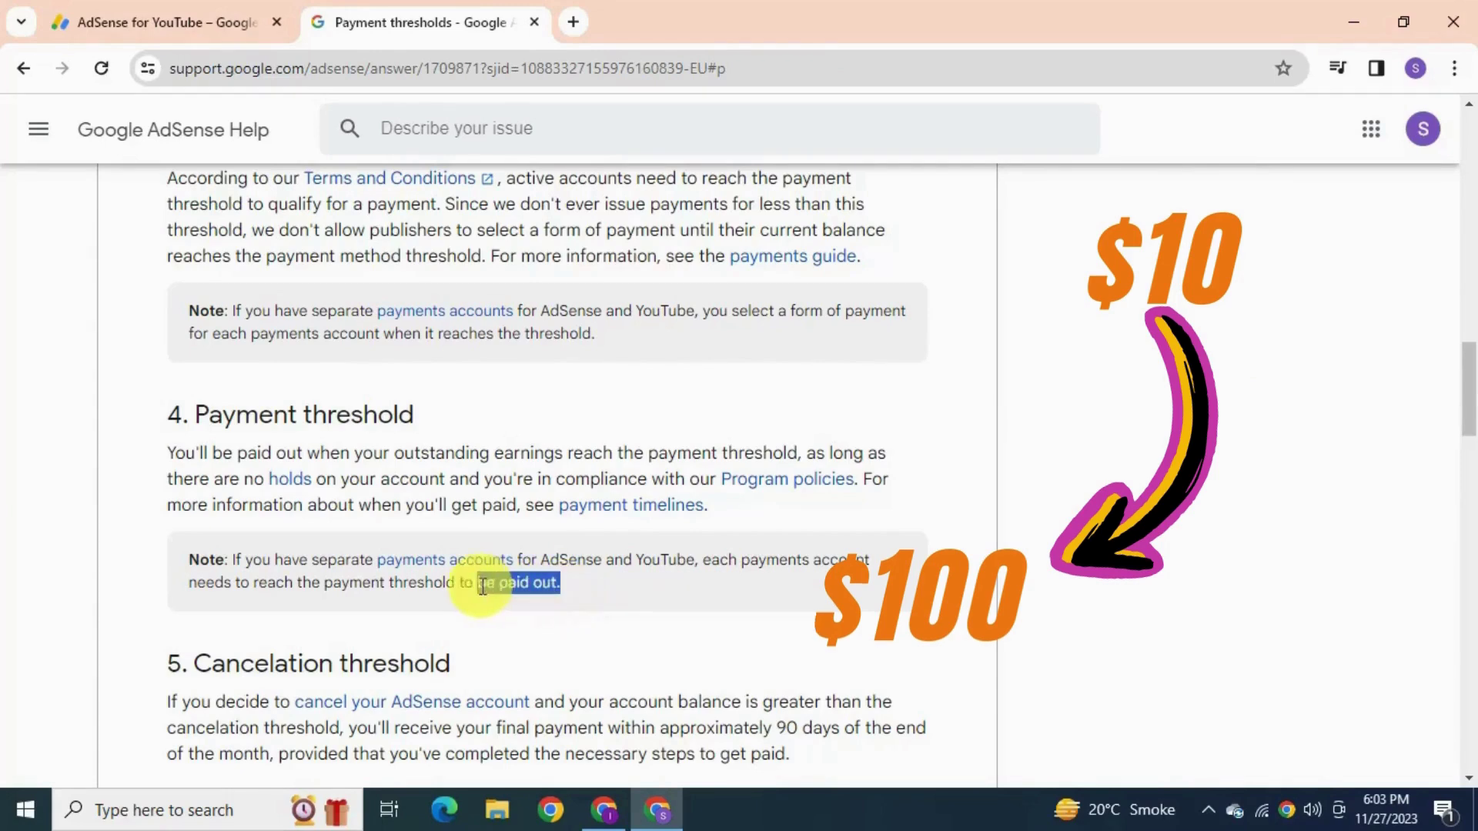
# - Highlight the $100 U.S. dollar payment threshold, then return to Steps to getting paid
pyautogui.moveTo(562, 601); pyautogui.dragTo(248, 579)
pyautogui.click(995, 592)
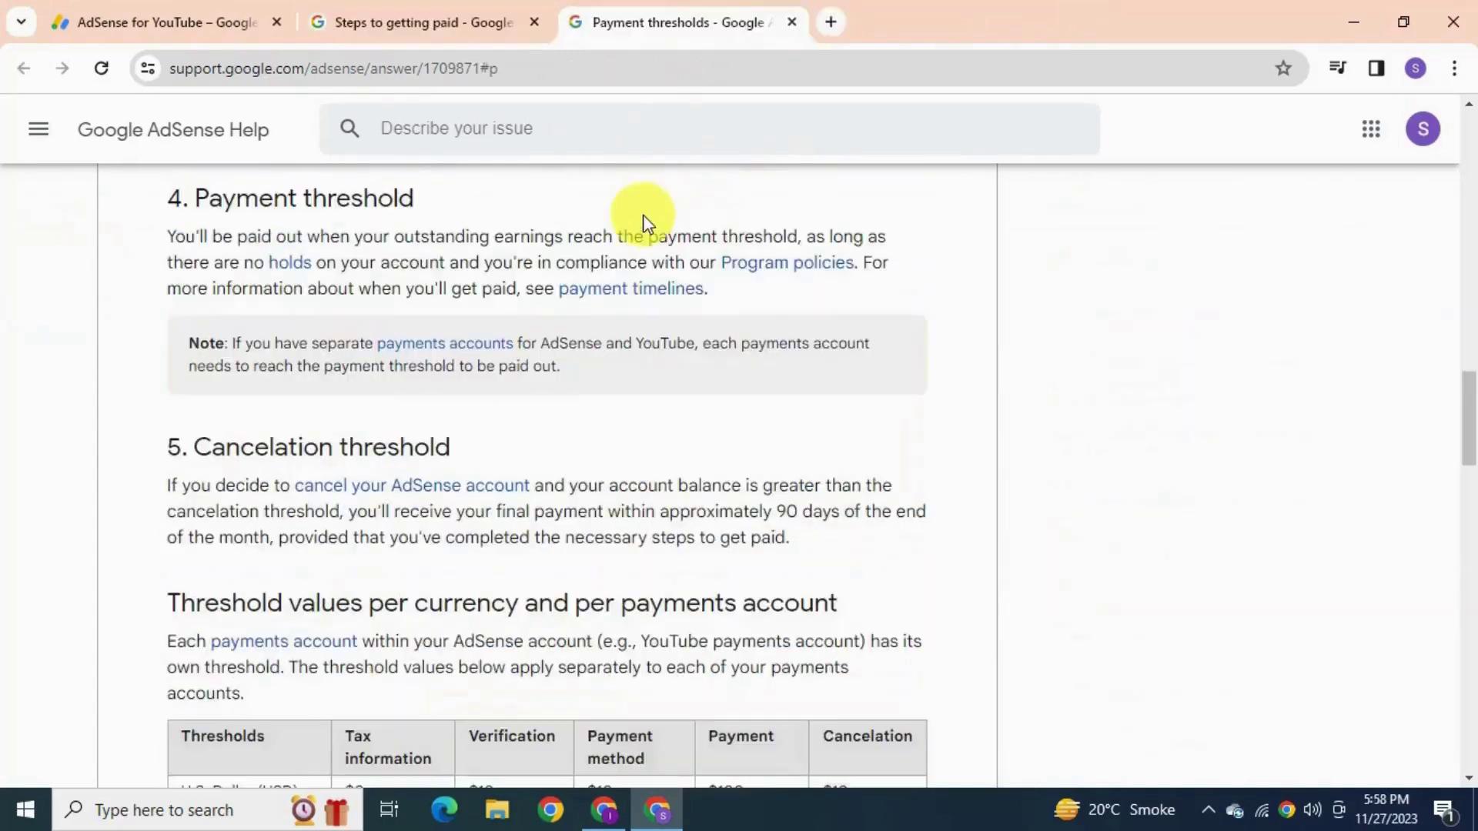
pyautogui.scroll(-1, 642, 221)
pyautogui.scroll(-1, 642, 221)
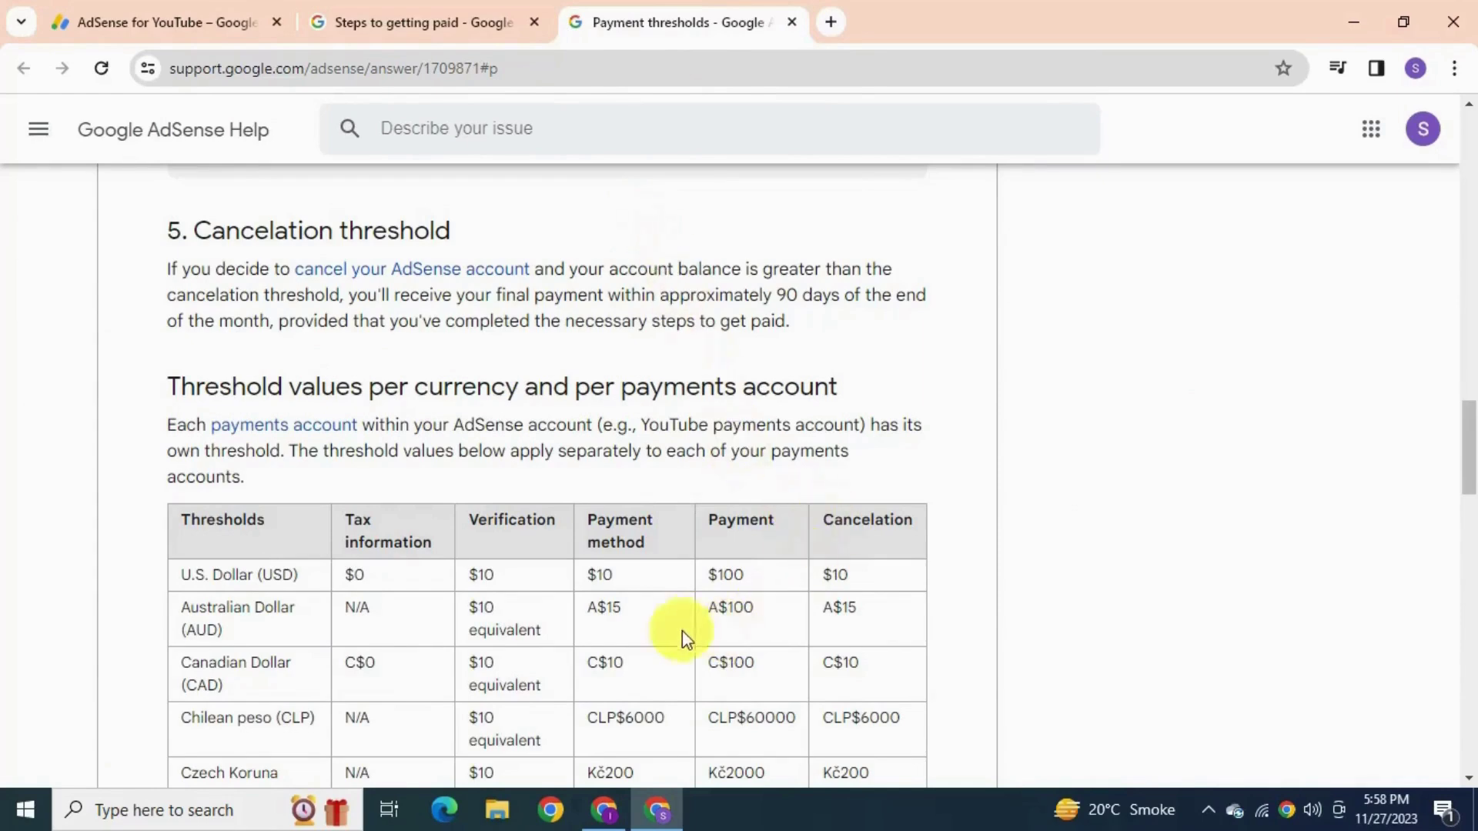
pyautogui.moveTo(711, 574); pyautogui.dragTo(752, 589)
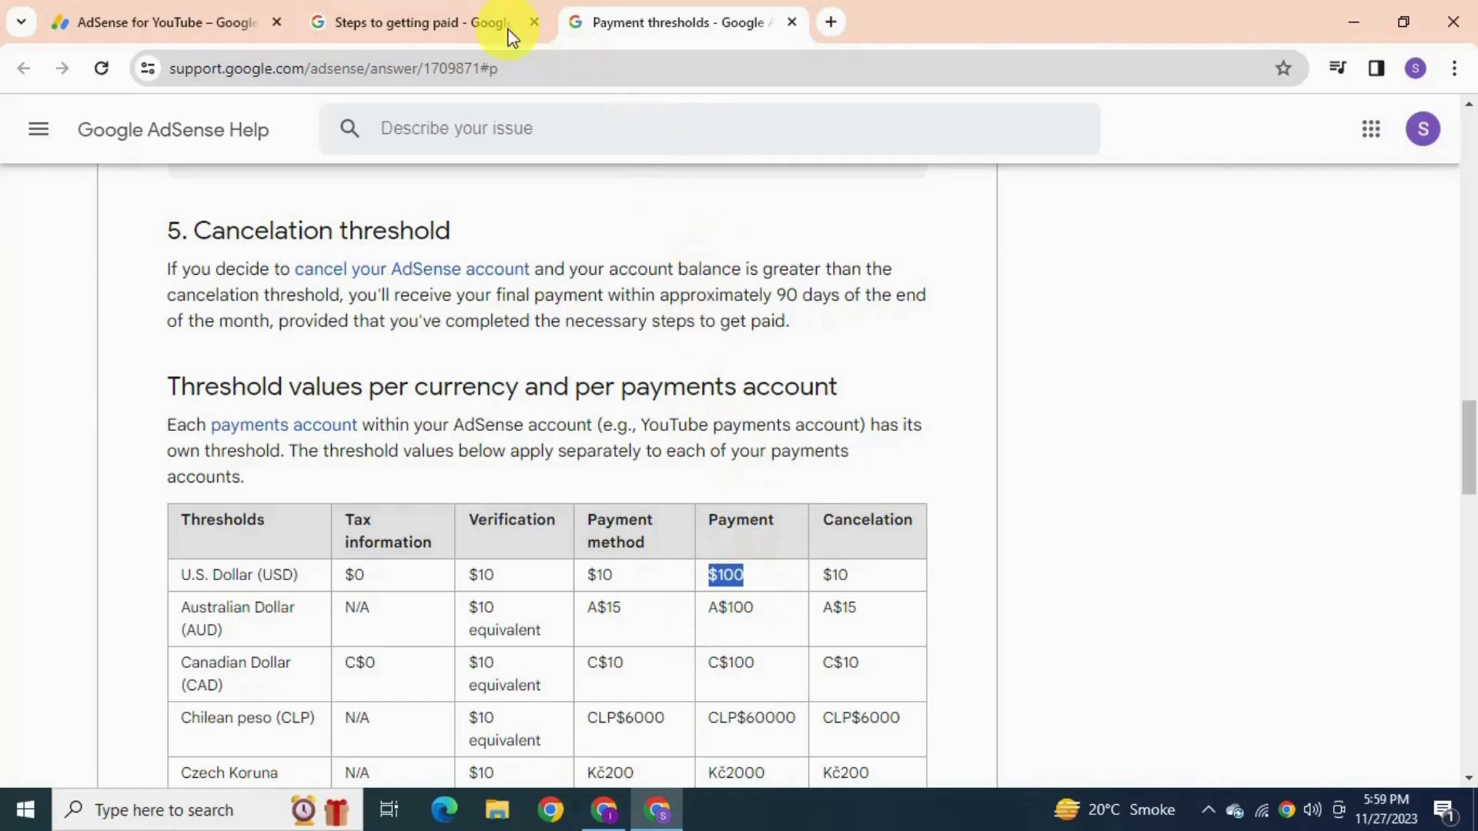
pyautogui.click(425, 16)
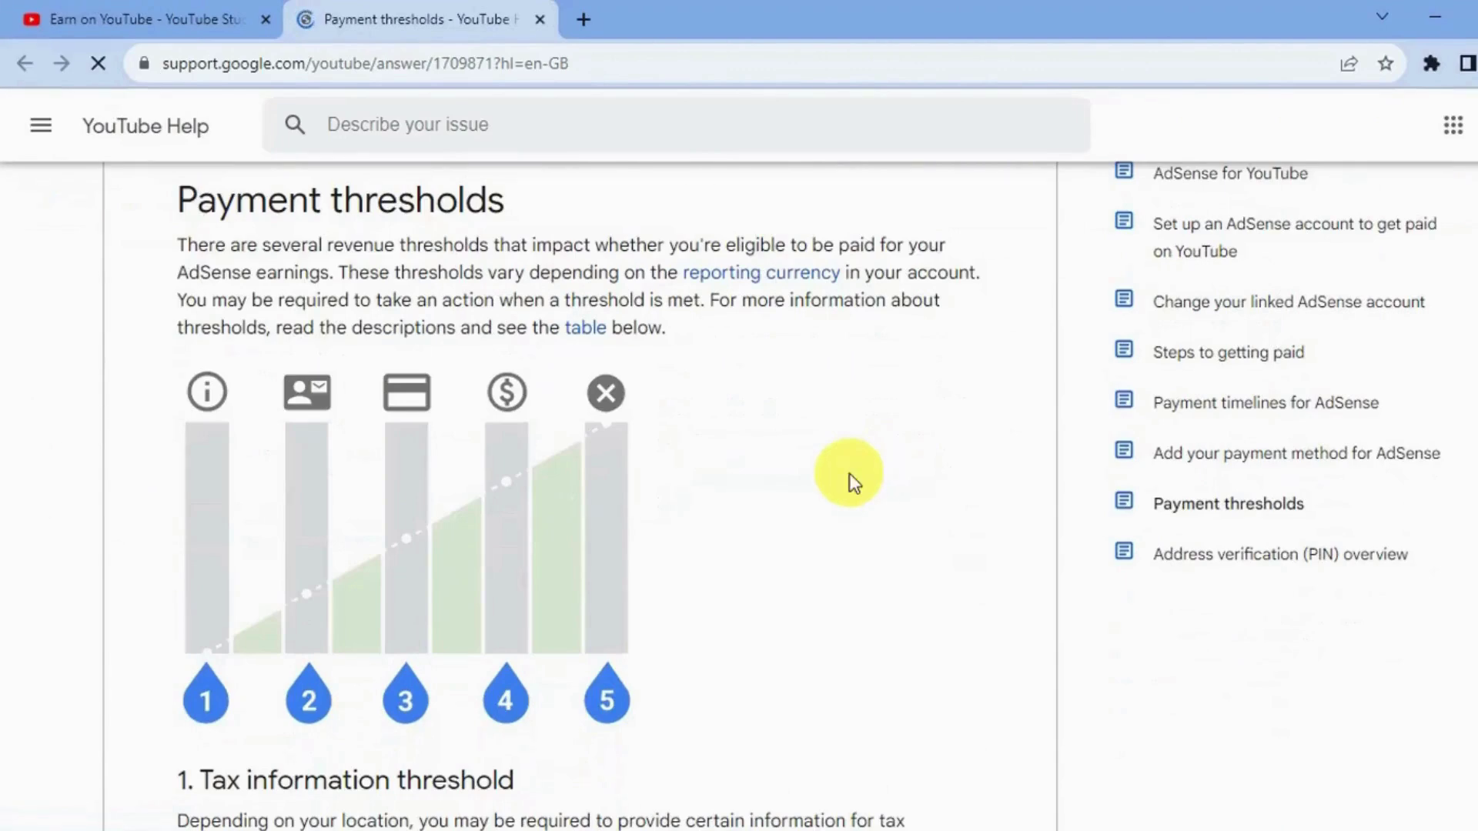
pyautogui.scroll(-1, 848, 479)
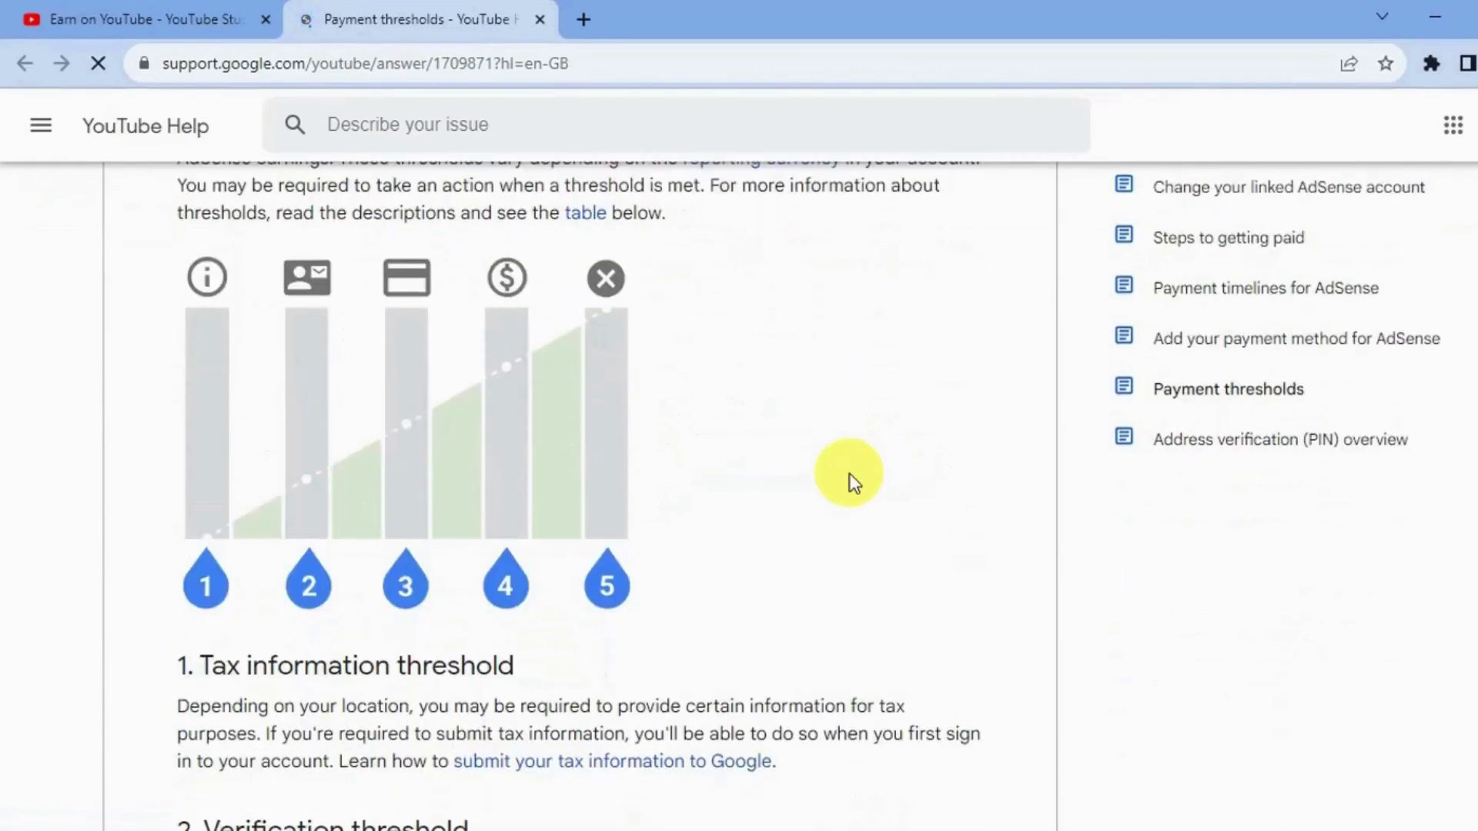